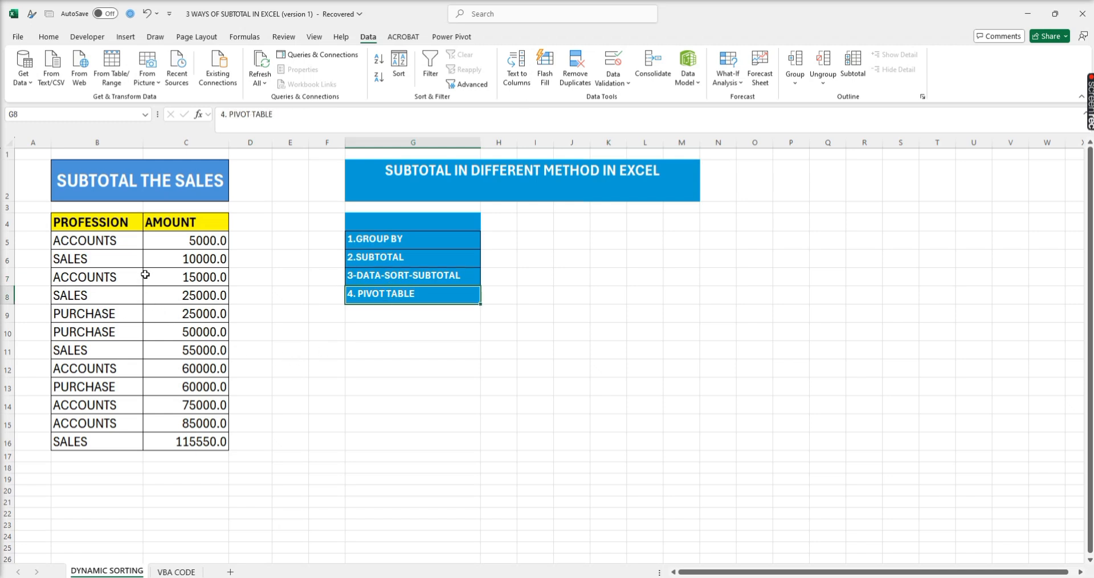
- Enter =GROUPBY(B5:B16,C5:C16,SUM) in D4 to subtotal the amounts by profession
{"action": "left_click_drag", "start_coordinate": [118, 222], "coordinate": [109, 442]}
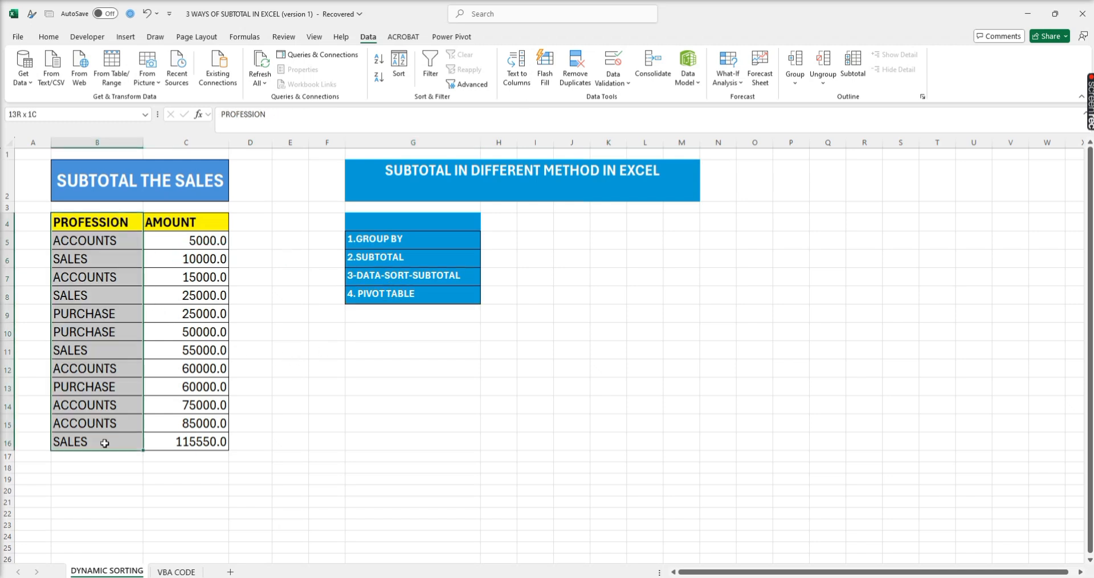
{"action": "left_click", "coordinate": [264, 223]}
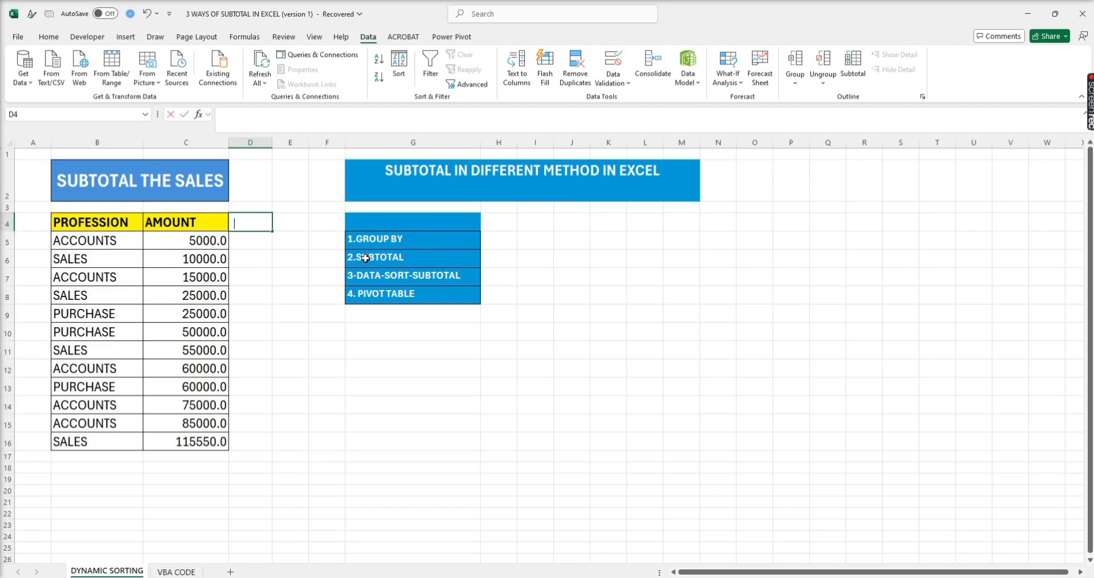
{"action": "type", "text": "=GROUPBY("}
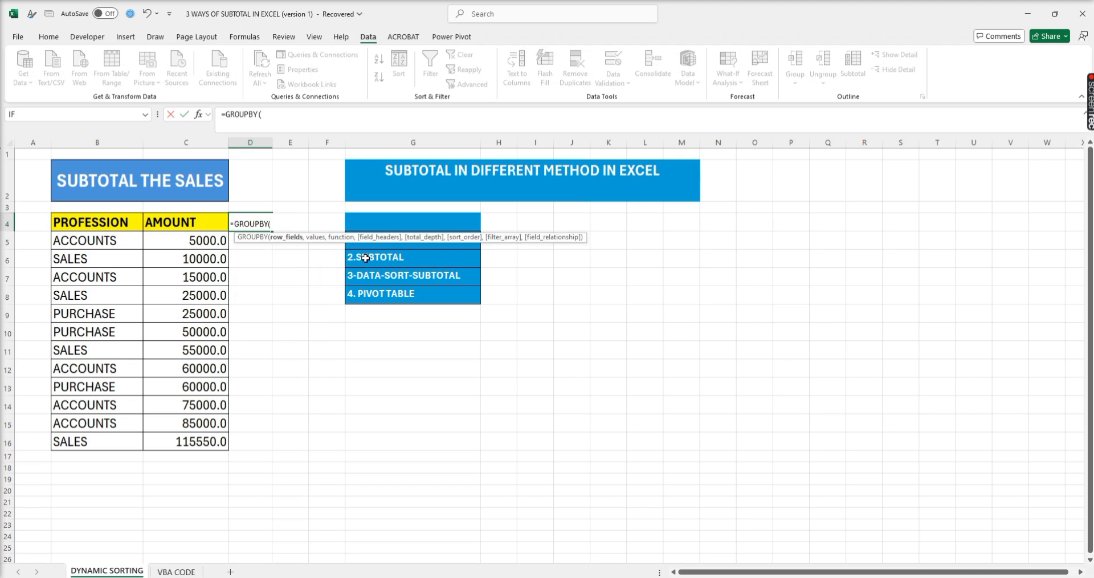
{"action": "left_click_drag", "start_coordinate": [79, 243], "coordinate": [83, 440]}
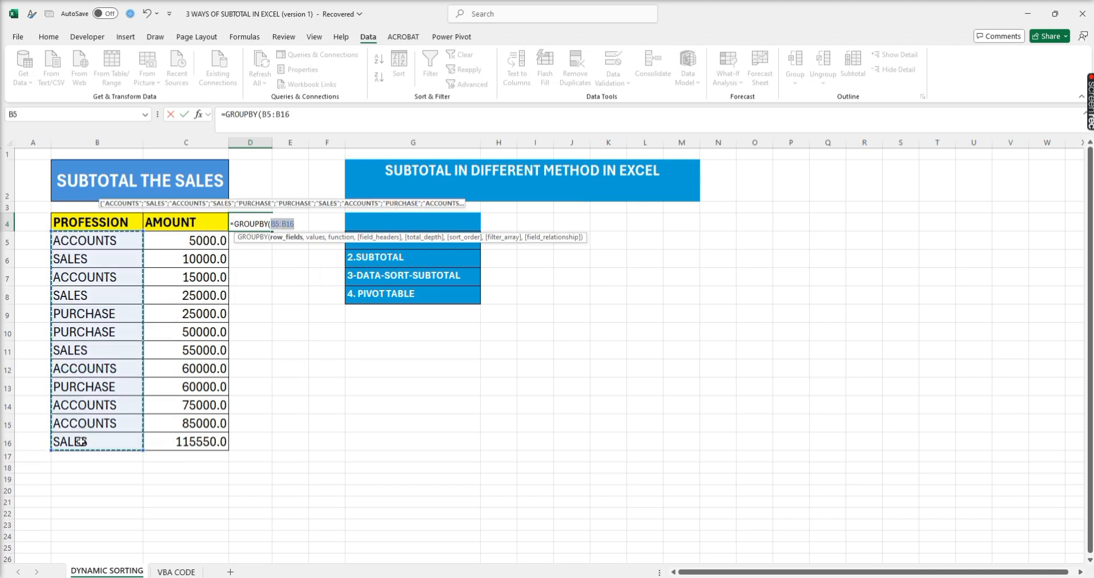
{"action": "type", "text": ","}
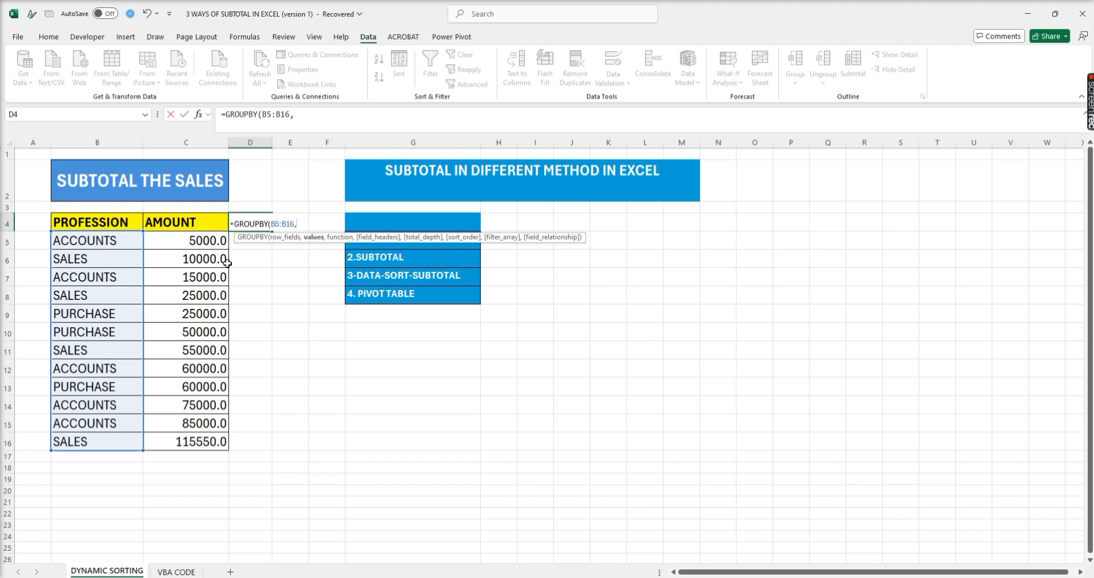
{"action": "left_click_drag", "start_coordinate": [203, 241], "coordinate": [208, 443]}
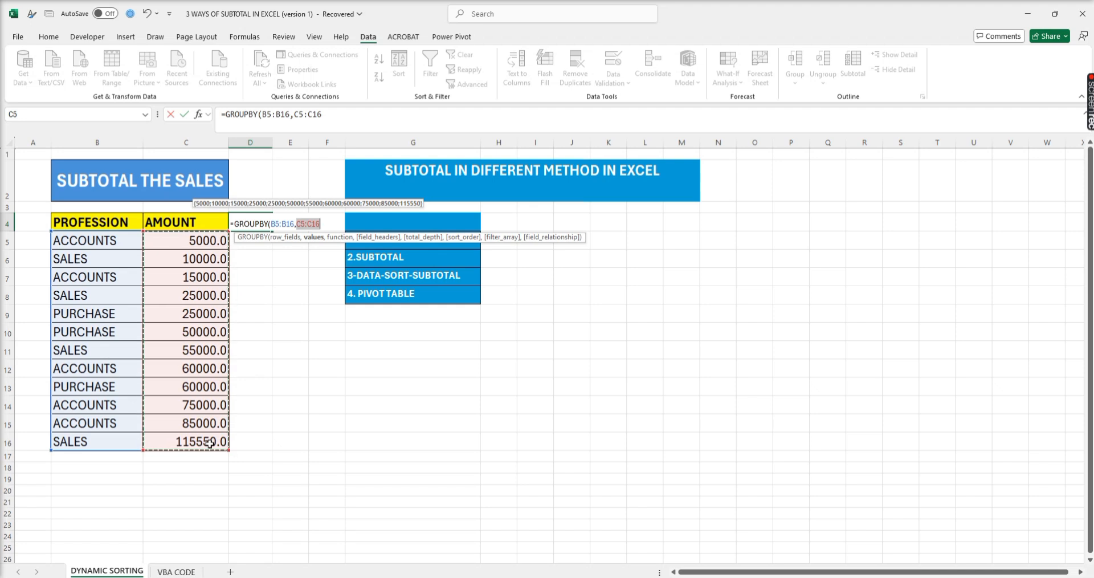
{"action": "type", "text": ",SU"}
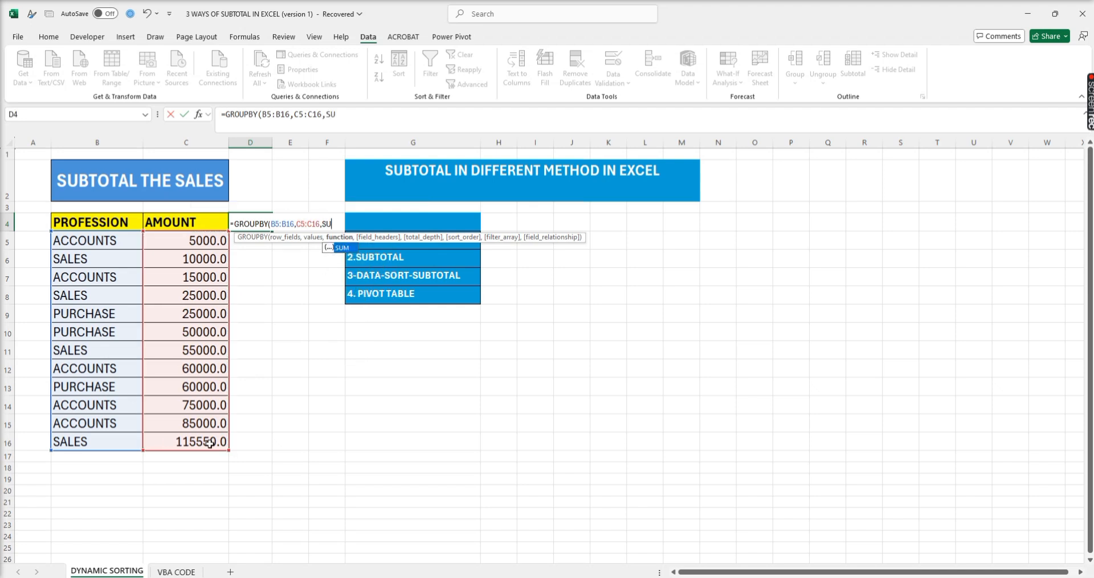
{"action": "type", "text": "M)"}
{"action": "key", "text": "Return"}
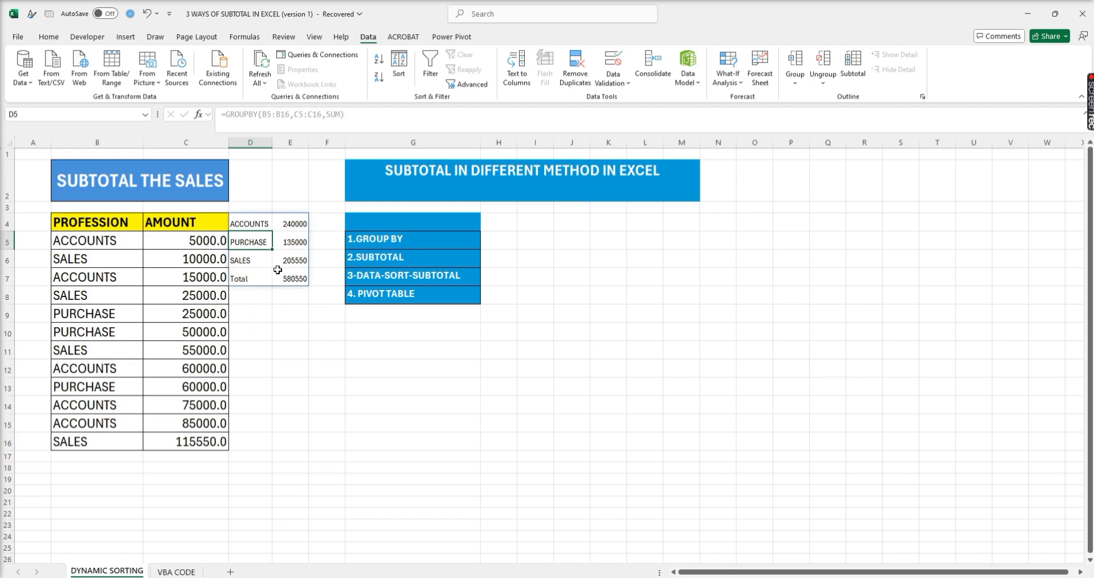
{"action": "left_click", "coordinate": [296, 229]}
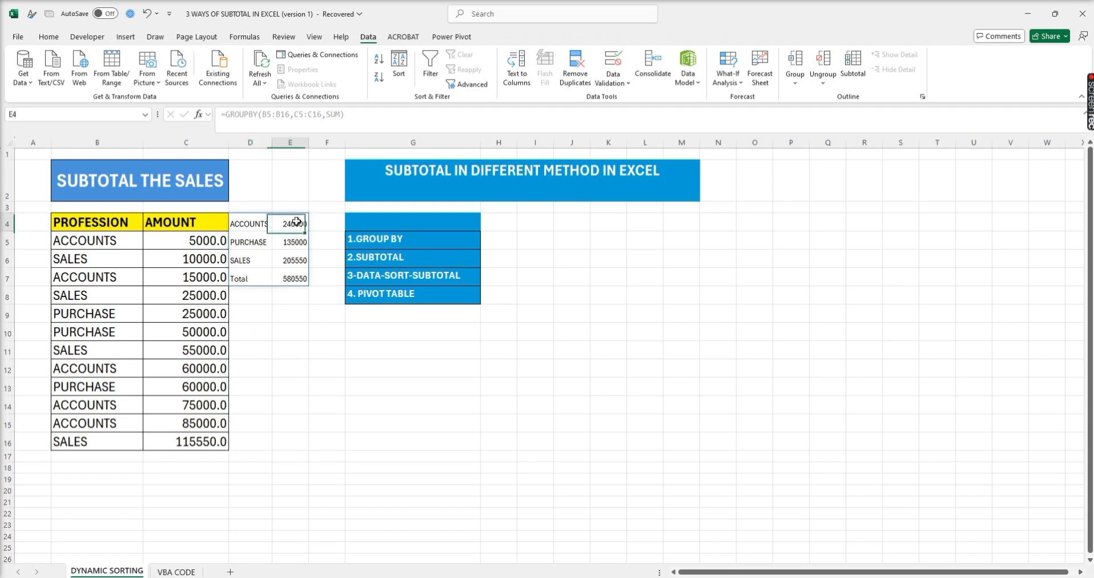
{"action": "left_click", "coordinate": [294, 242]}
{"action": "left_click", "coordinate": [301, 261]}
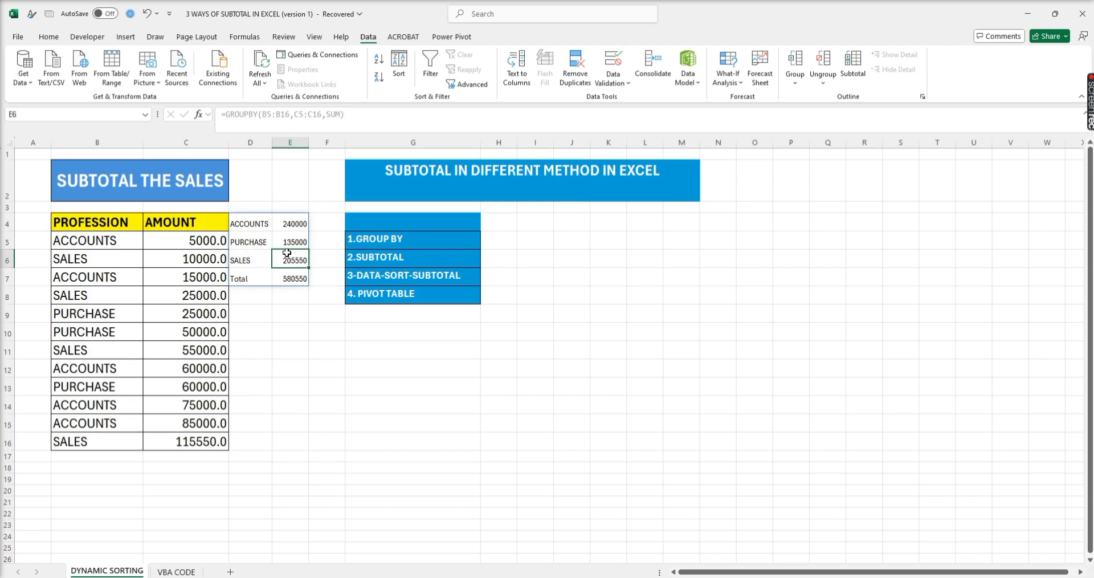
- Enter =SUM(C5:C16) in C18, below the AMOUNT column
{"action": "left_click", "coordinate": [198, 465]}
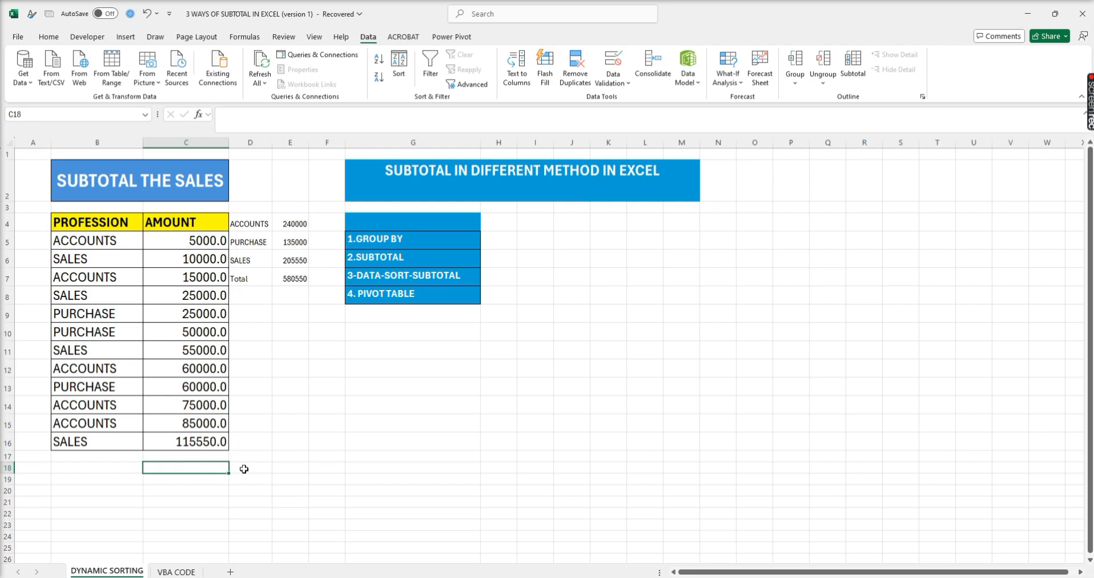
{"action": "type", "text": "=SUM"}
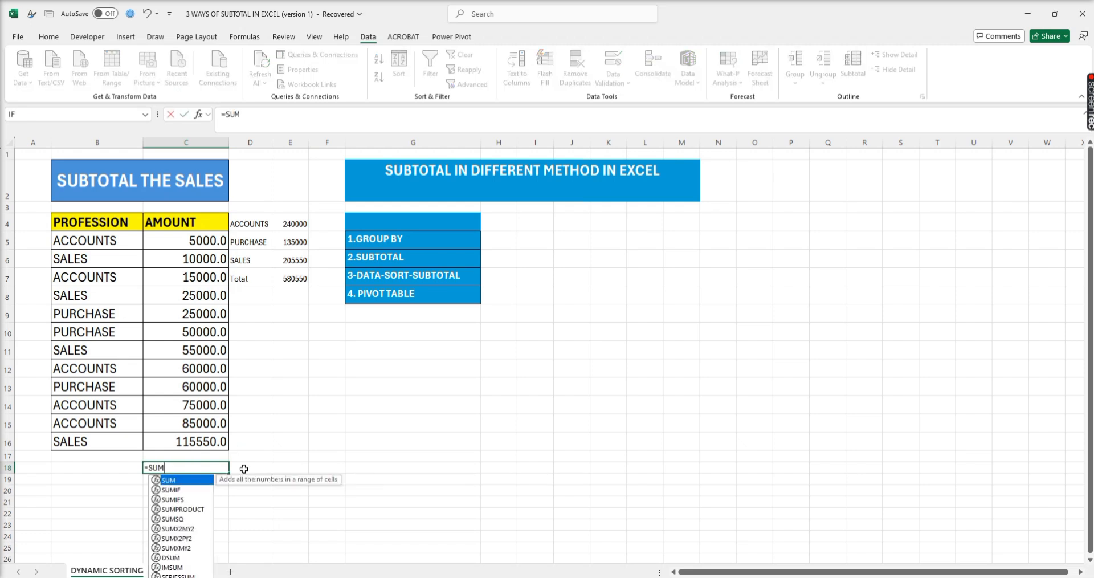
{"action": "type", "text": "("}
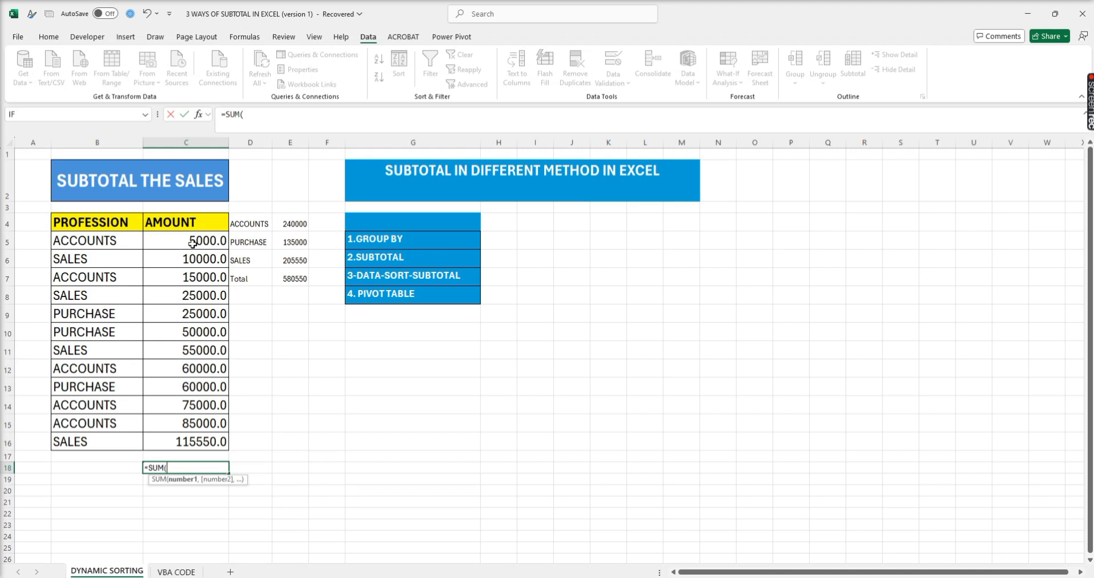
{"action": "left_click_drag", "start_coordinate": [193, 244], "coordinate": [182, 442]}
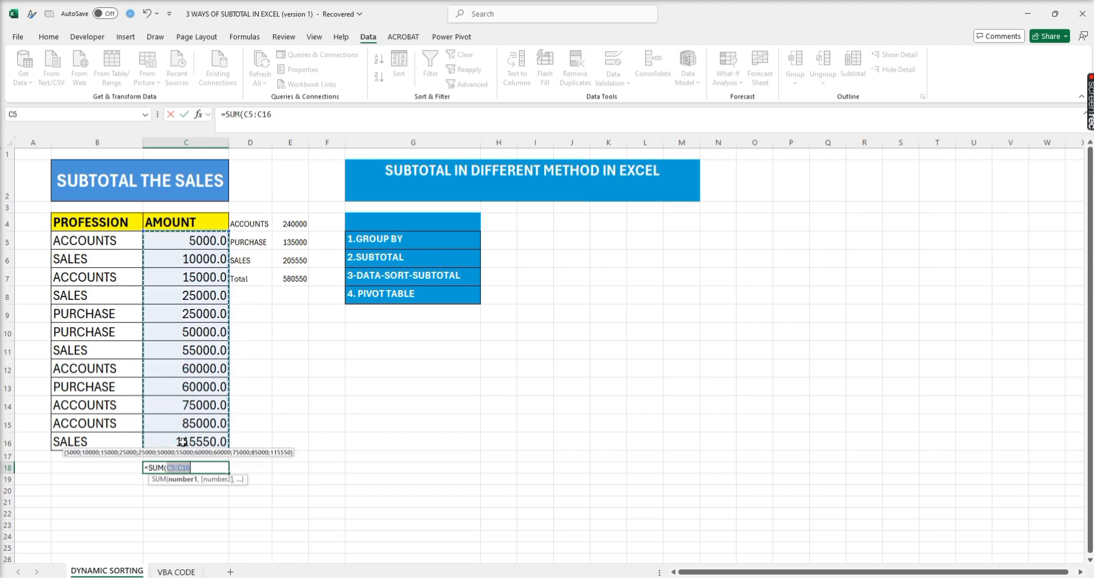
{"action": "type", "text": ")"}
{"action": "key", "text": "Return"}
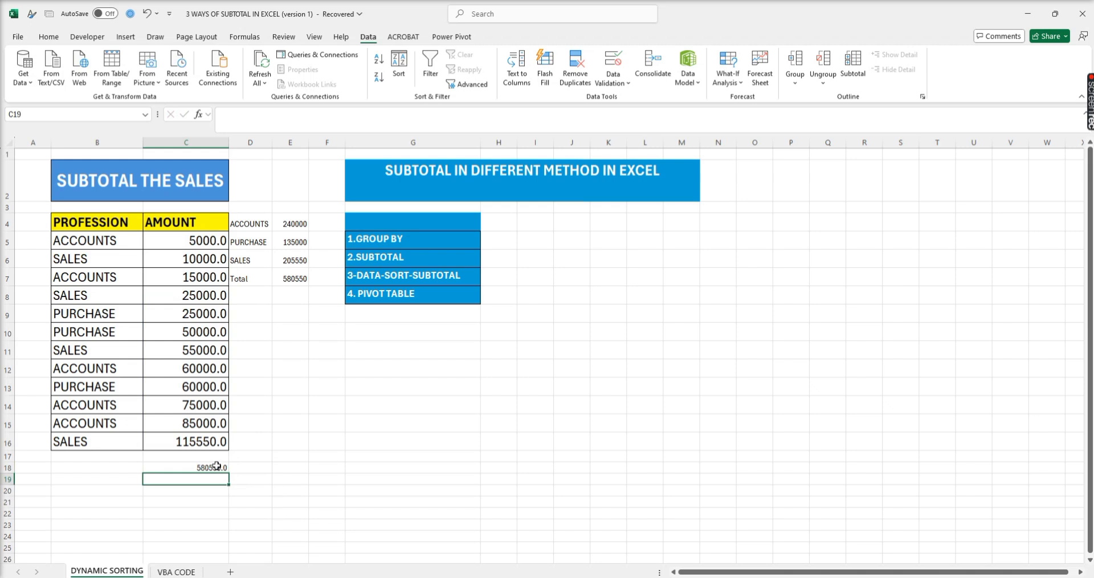
- Show the AMOUNT values and the sum in C18 with two decimal places
{"action": "left_click_drag", "start_coordinate": [200, 239], "coordinate": [193, 459]}
{"action": "left_click", "coordinate": [48, 36]}
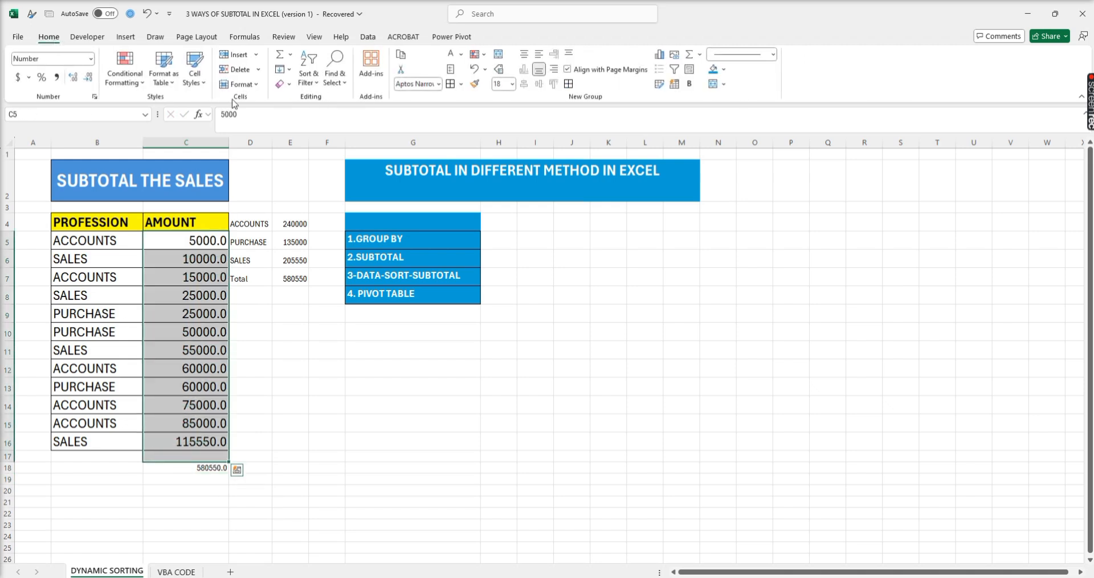
{"action": "left_click", "coordinate": [73, 77]}
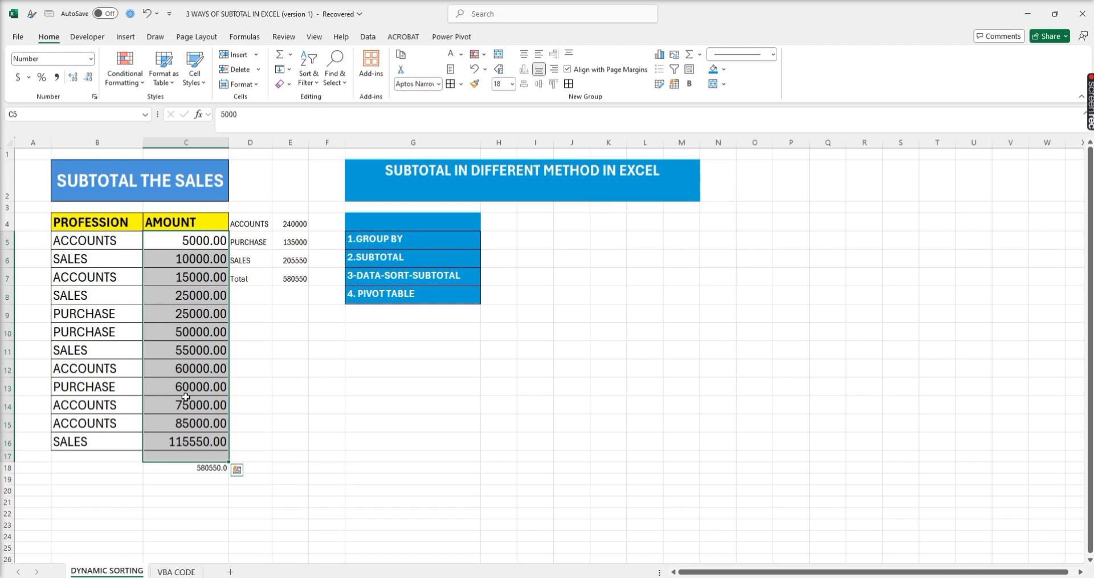
{"action": "left_click", "coordinate": [196, 470]}
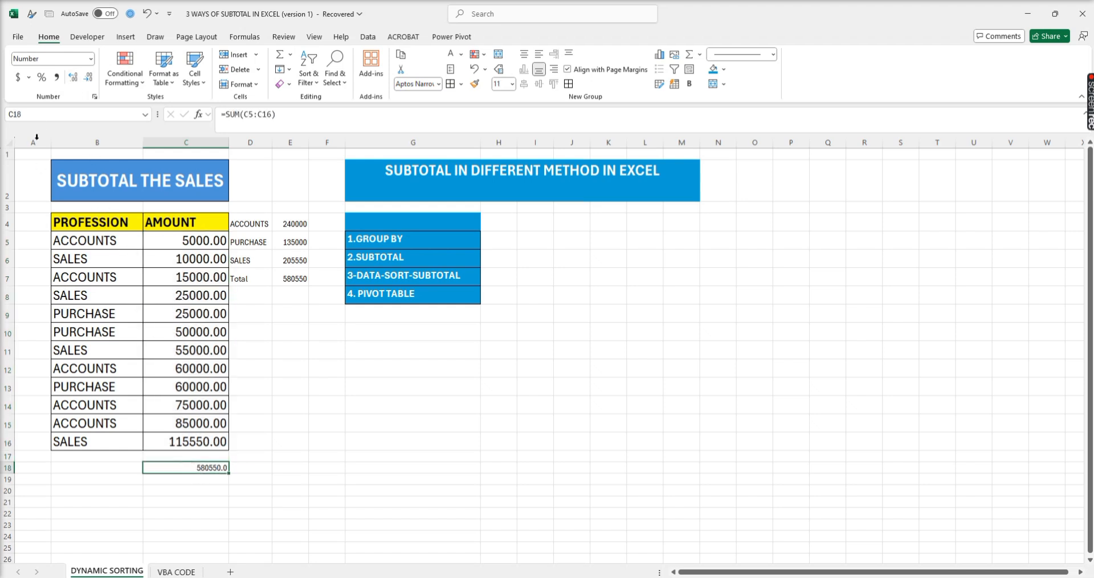
{"action": "left_click", "coordinate": [73, 77]}
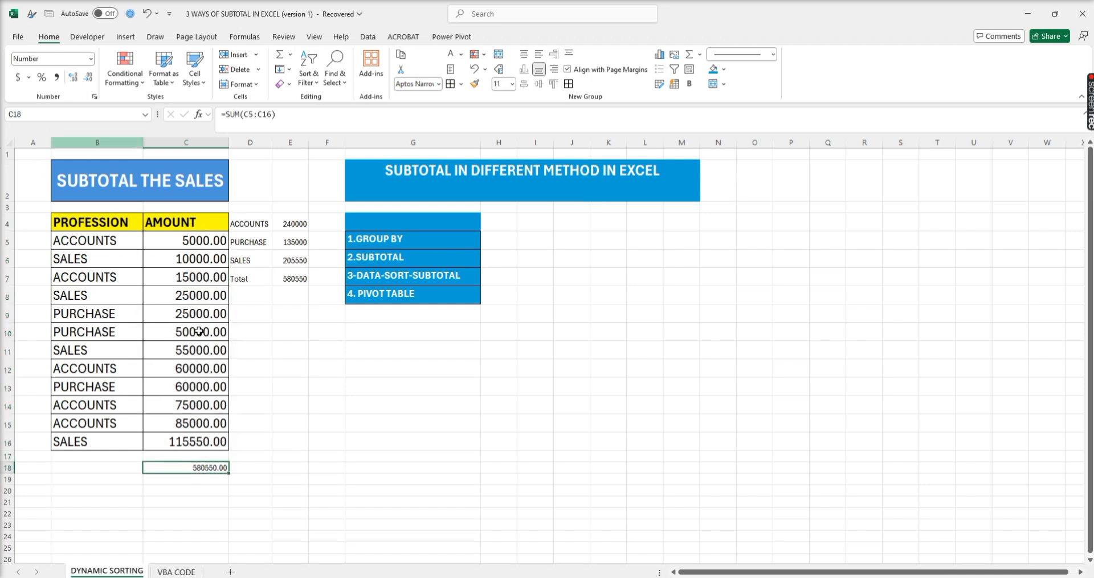
{"action": "left_click", "coordinate": [195, 480]}
- Add filters to the headers of the PROFESSION and AMOUNT table in B4:C16
{"action": "left_click_drag", "start_coordinate": [82, 215], "coordinate": [208, 442]}
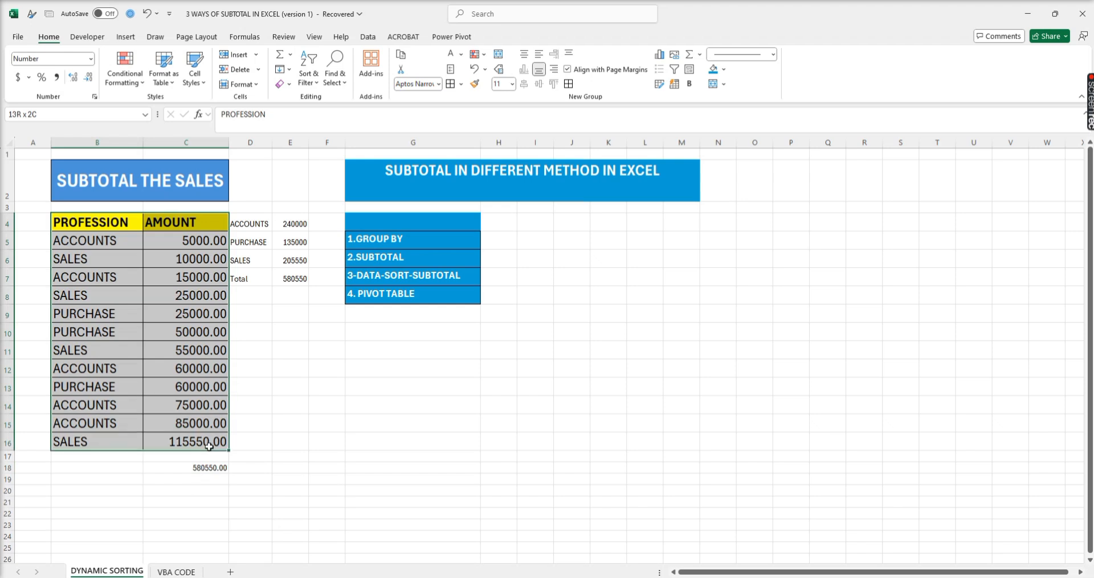
{"action": "left_click", "coordinate": [368, 37]}
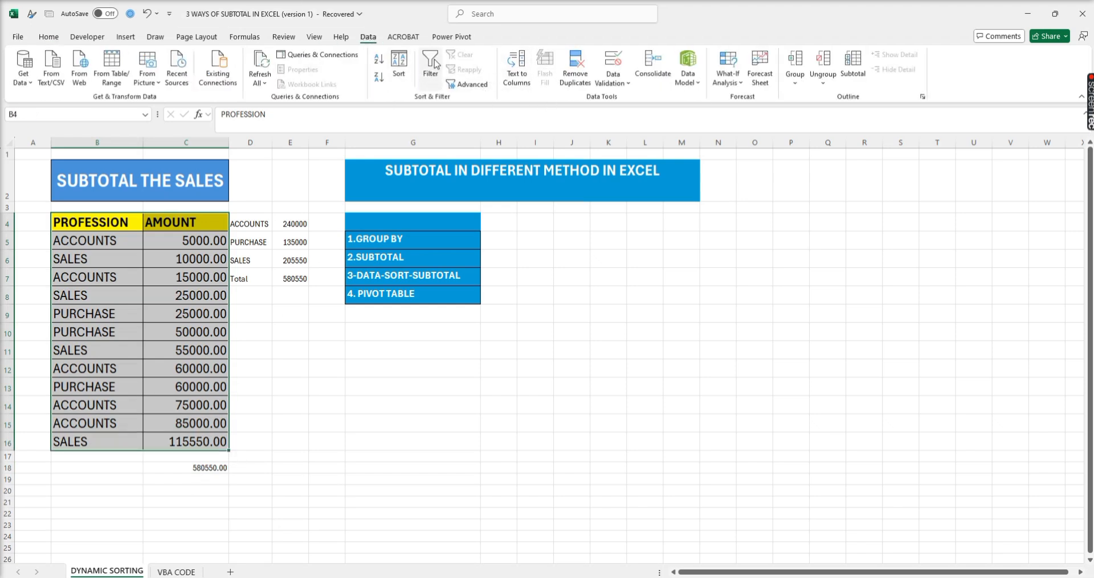
{"action": "left_click", "coordinate": [430, 67]}
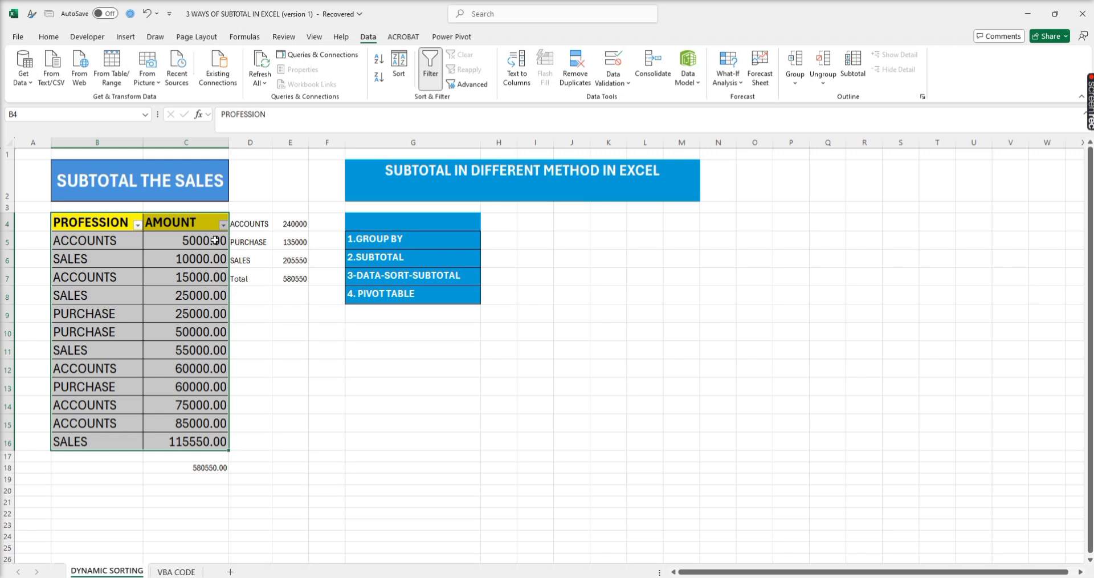
- Filter the PROFESSION column to show only the ACCOUNTS rows
{"action": "left_click", "coordinate": [138, 225]}
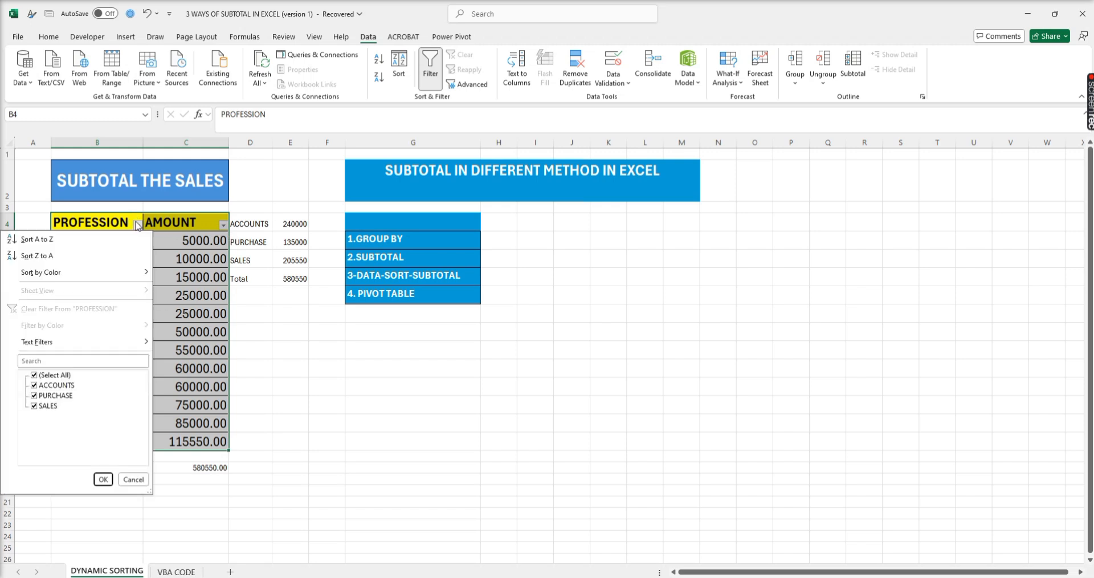
{"action": "left_click", "coordinate": [51, 375]}
{"action": "left_click", "coordinate": [54, 385]}
{"action": "left_click", "coordinate": [103, 480]}
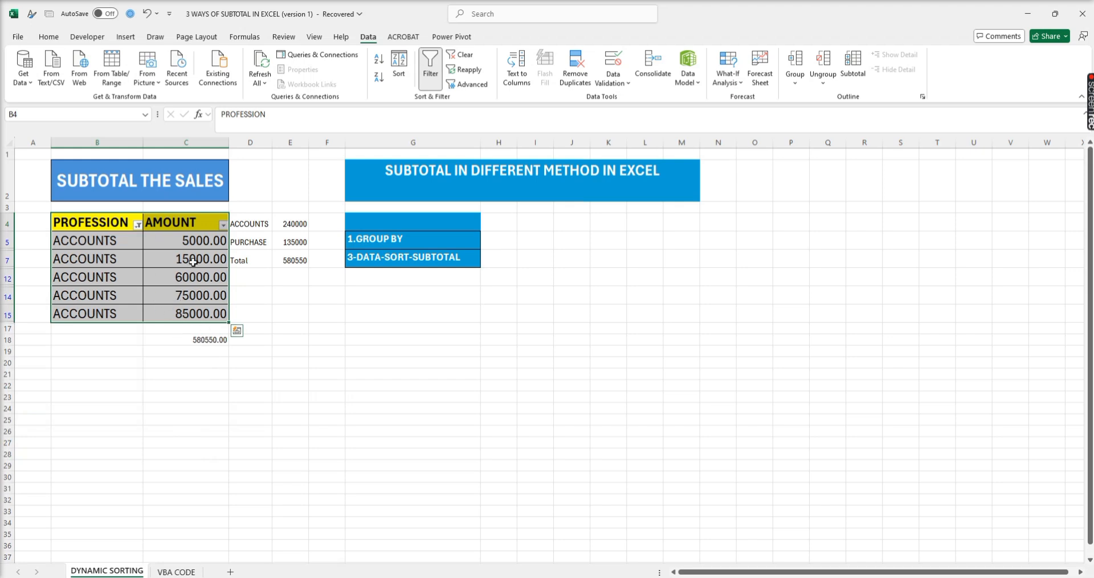
- Reselect all values in the PROFESSION filter to bring back every row
{"action": "left_click", "coordinate": [138, 225]}
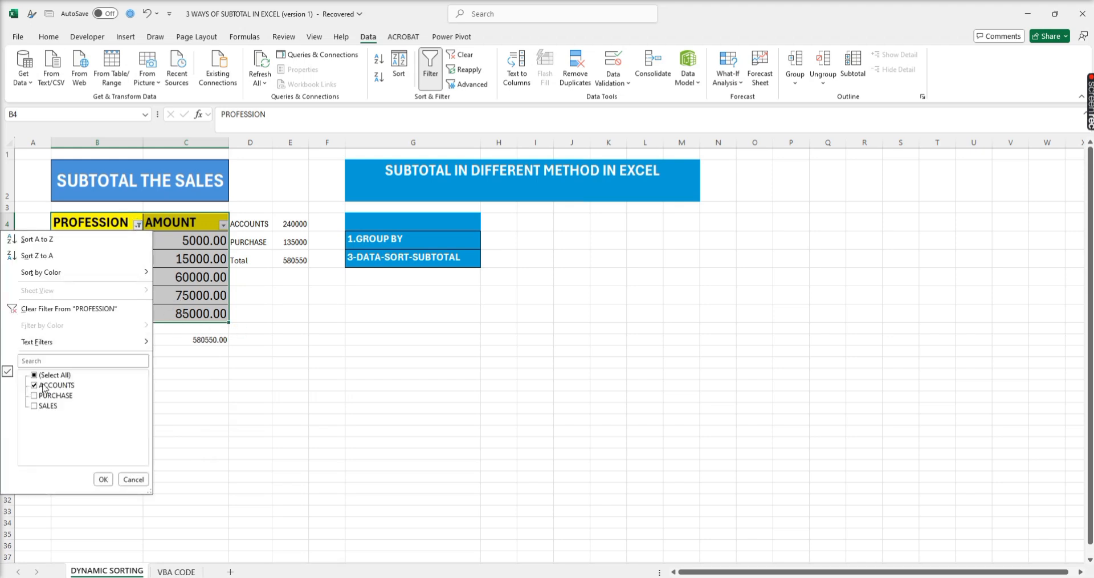
{"action": "left_click", "coordinate": [50, 375]}
{"action": "left_click", "coordinate": [106, 483]}
- Enter a SUBTOTAL formula in C19 with function number 9 (SUM), correcting its range from C5:C15 to C5:C16
{"action": "left_click", "coordinate": [213, 481]}
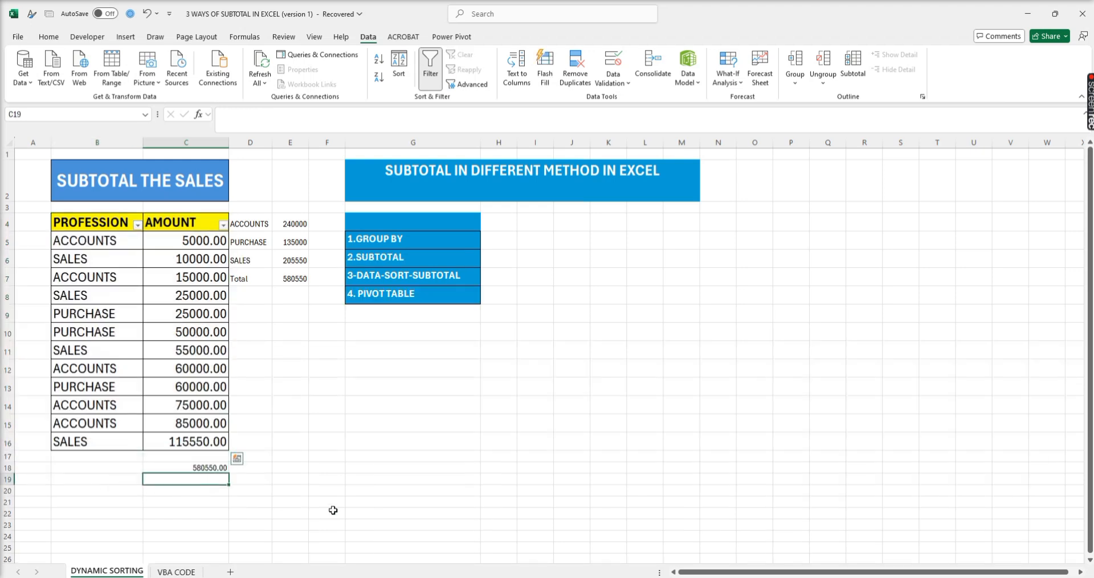
{"action": "type", "text": "=SU"}
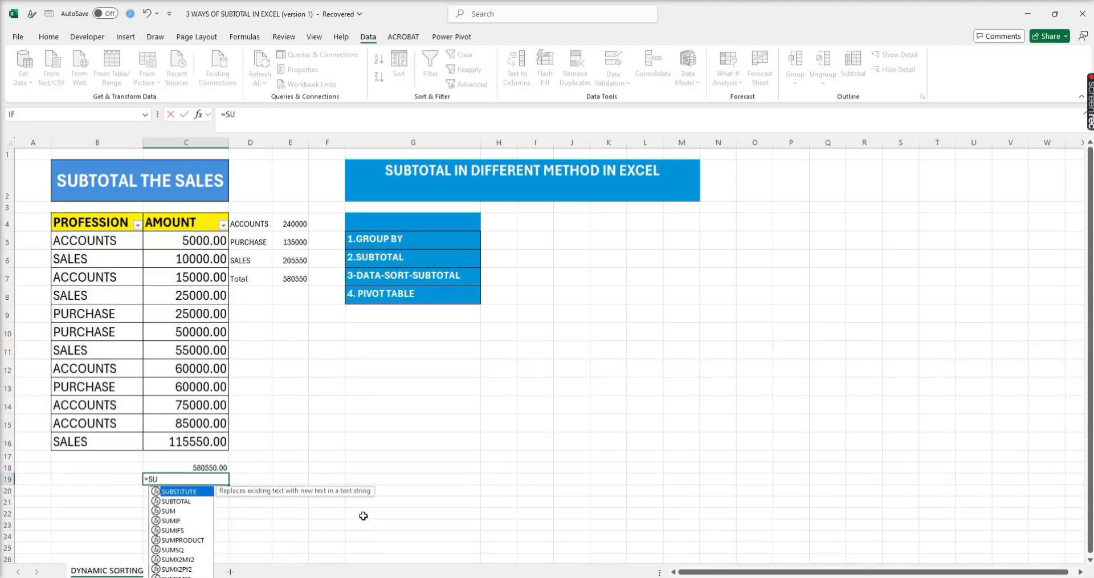
{"action": "type", "text": "BTOTA"}
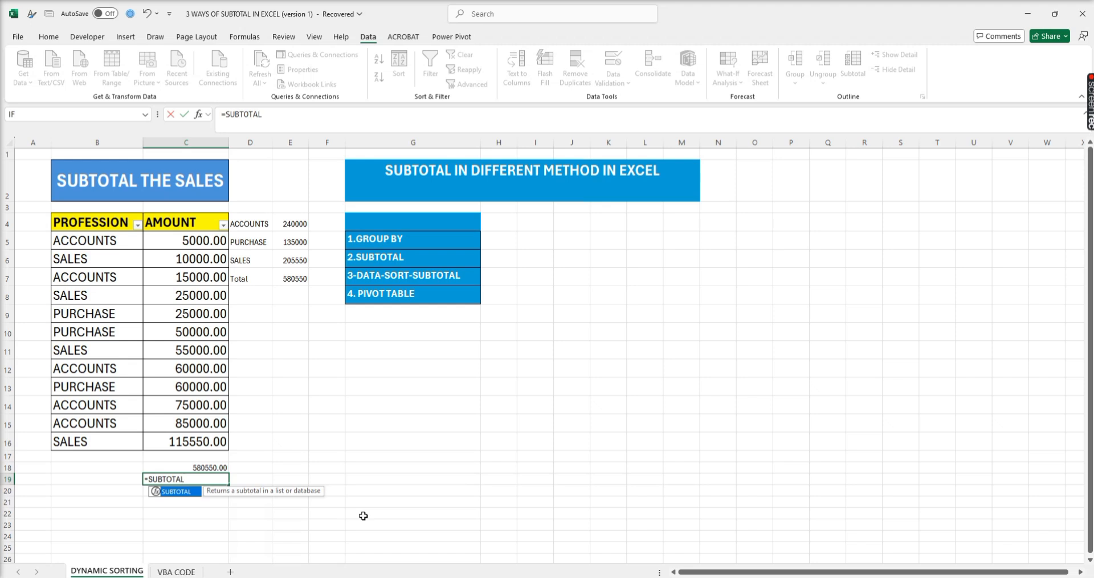
{"action": "type", "text": "L("}
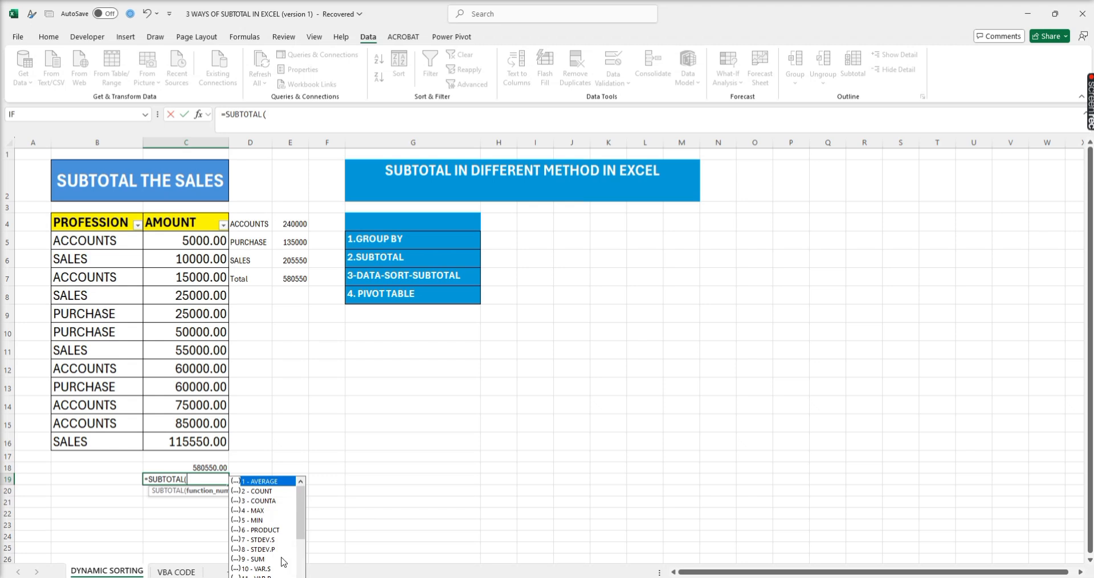
{"action": "key", "text": "Escape"}
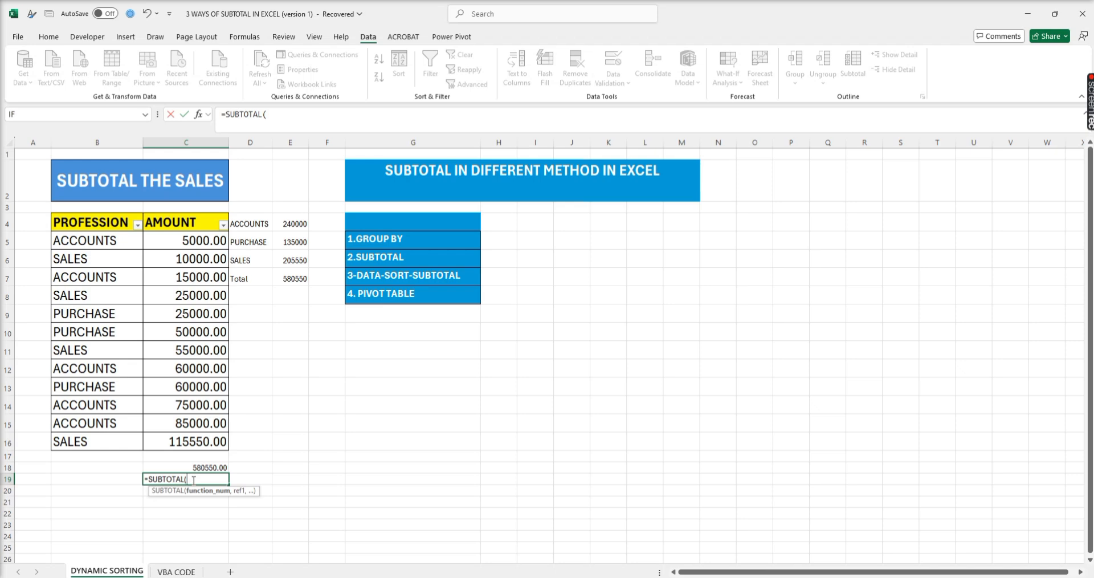
{"action": "type", "text": "9"}
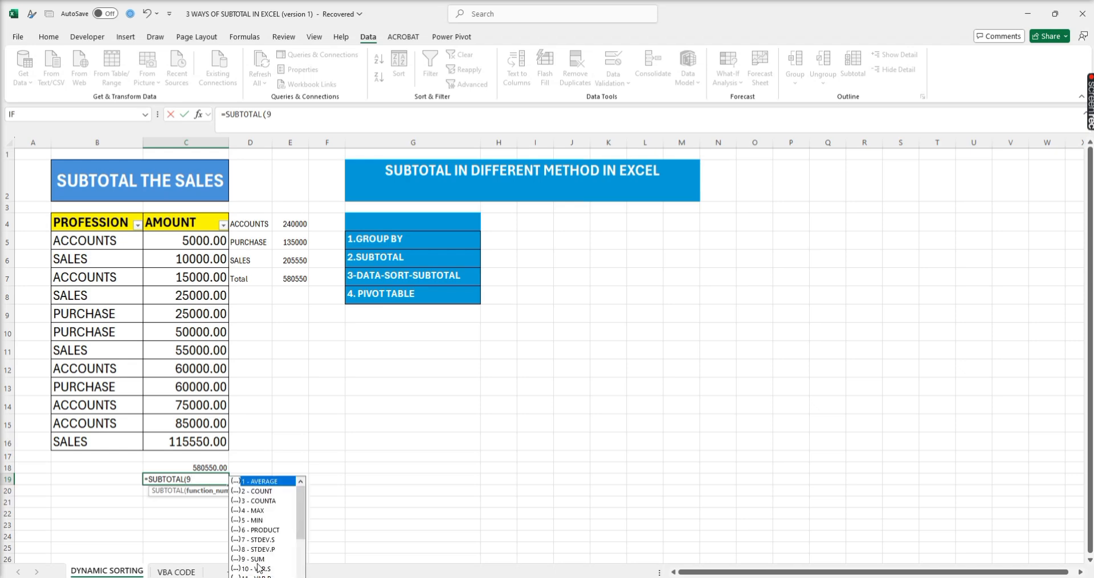
{"action": "type", "text": ","}
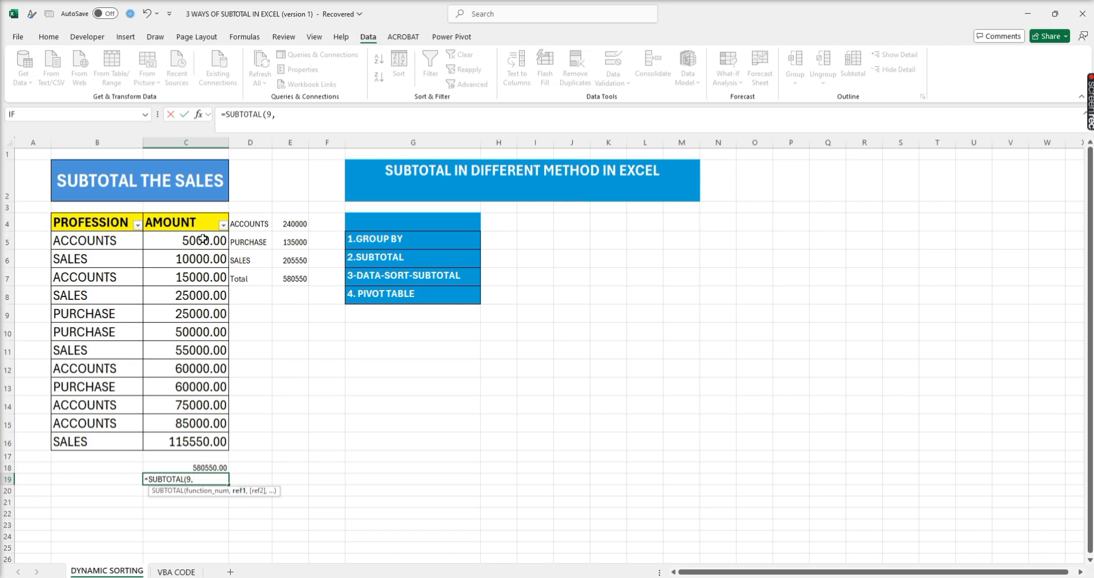
{"action": "left_click_drag", "start_coordinate": [204, 240], "coordinate": [205, 425]}
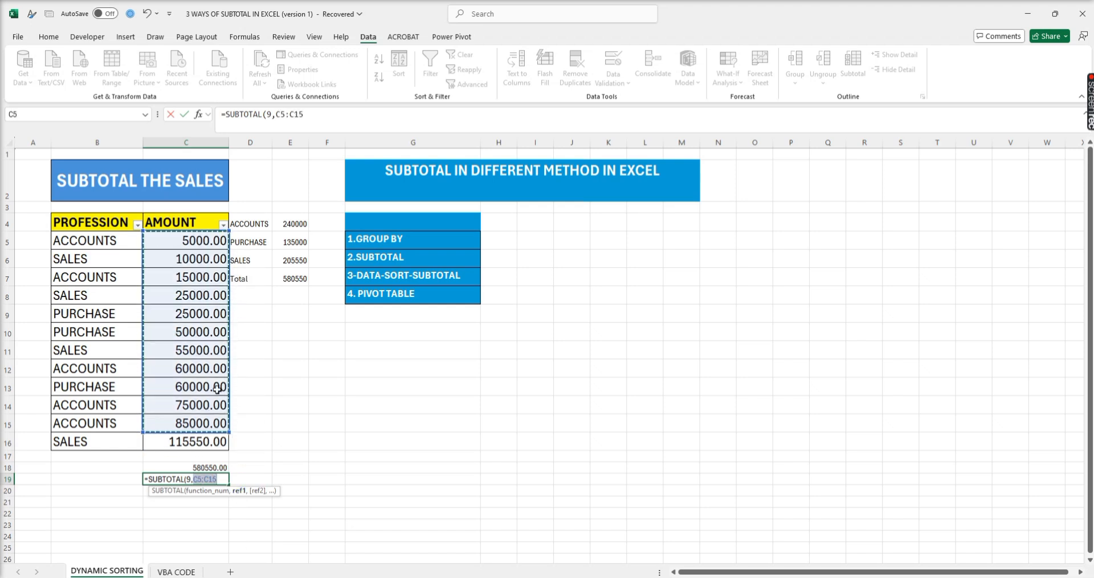
{"action": "type", "text": ")"}
{"action": "key", "text": "Return"}
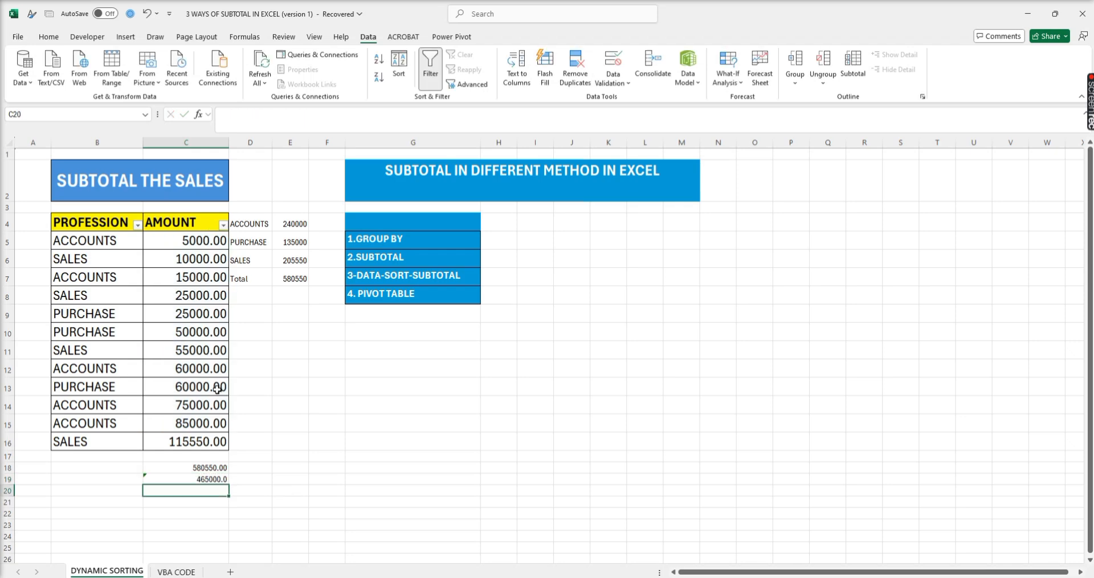
{"action": "double_click", "coordinate": [217, 481]}
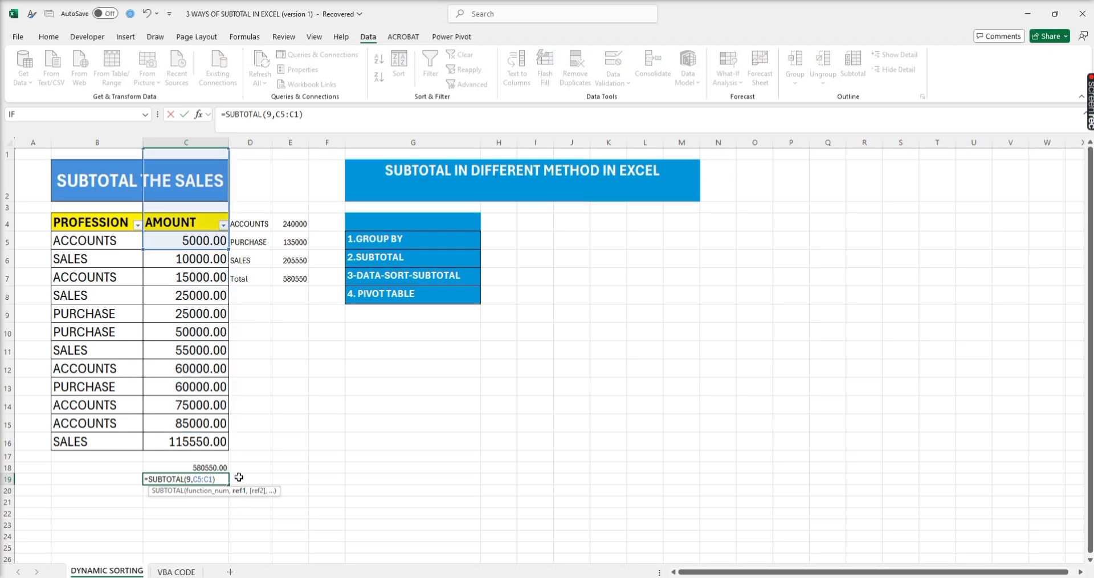
{"action": "key", "text": "Return"}
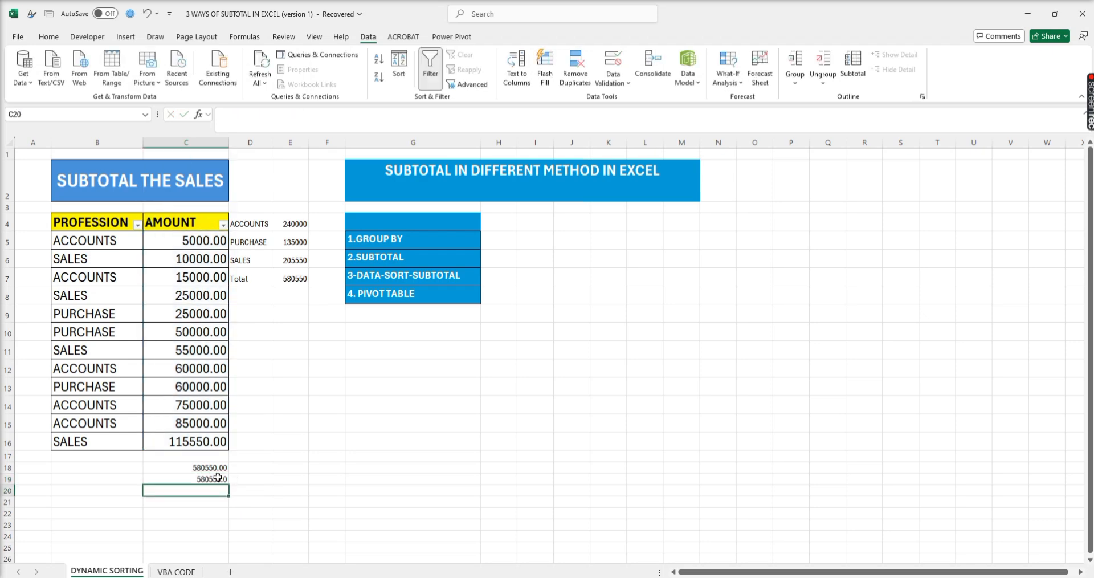
- Show the SUBTOTAL result in C19 with two decimal places
{"action": "left_click_drag", "start_coordinate": [213, 470], "coordinate": [215, 479]}
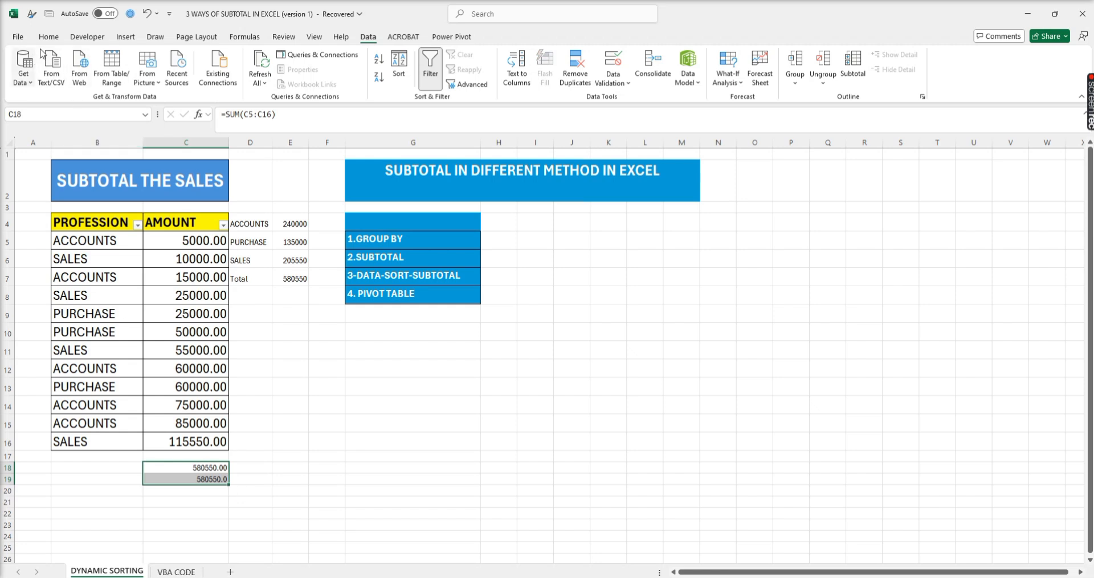
{"action": "left_click", "coordinate": [169, 479]}
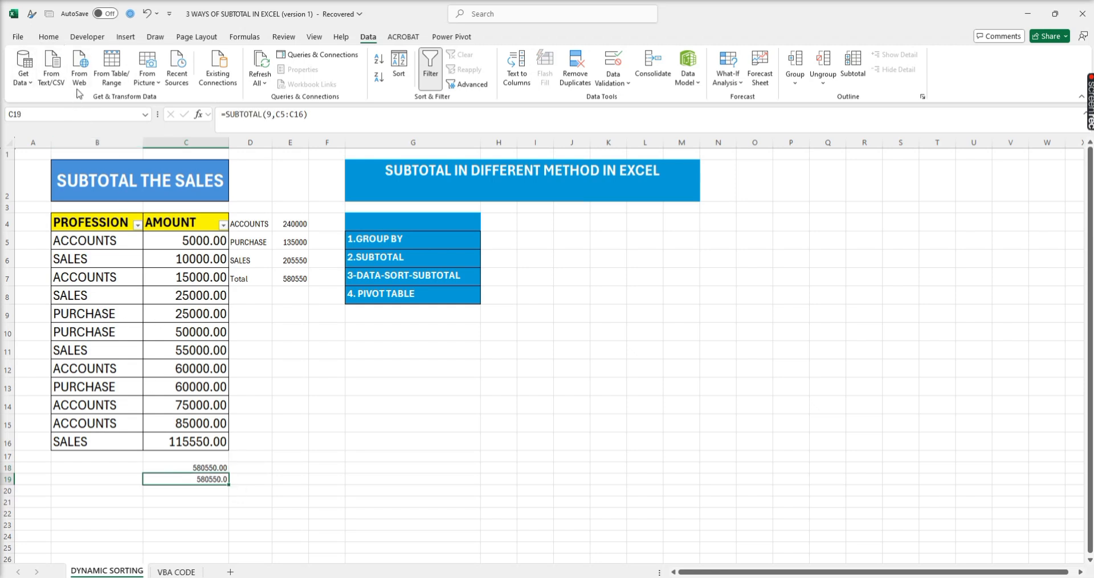
{"action": "left_click", "coordinate": [48, 38]}
{"action": "left_click", "coordinate": [73, 77]}
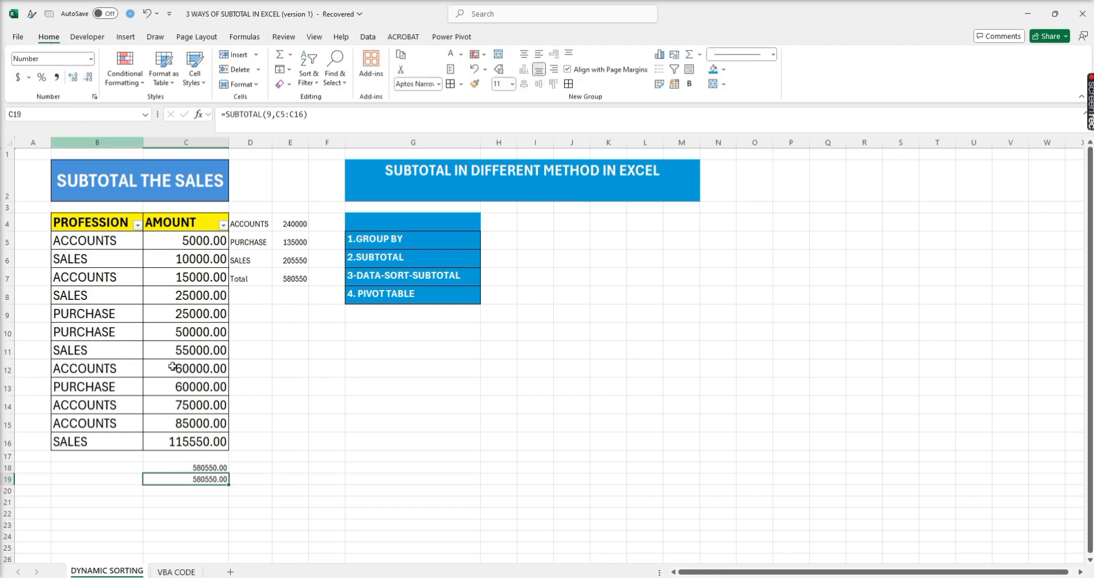
{"action": "left_click", "coordinate": [193, 502]}
- Label the two result rows below the table as SUM in B18 and SUBTOTAL in B19
{"action": "left_click", "coordinate": [168, 469]}
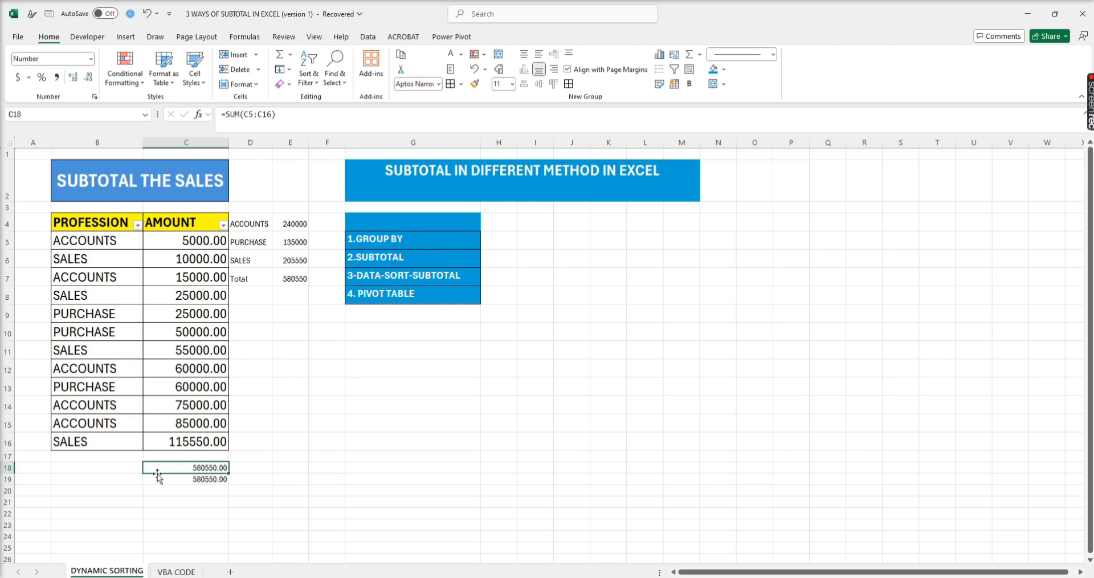
{"action": "left_click", "coordinate": [118, 467]}
{"action": "type", "text": "SUM"}
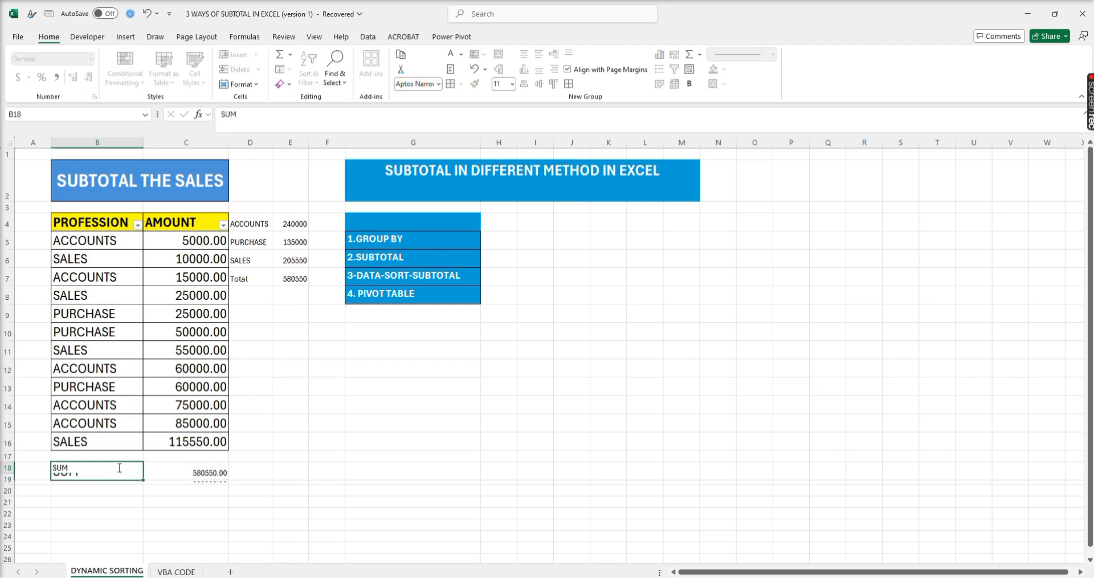
{"action": "key", "text": "Return"}
{"action": "type", "text": "SUB"}
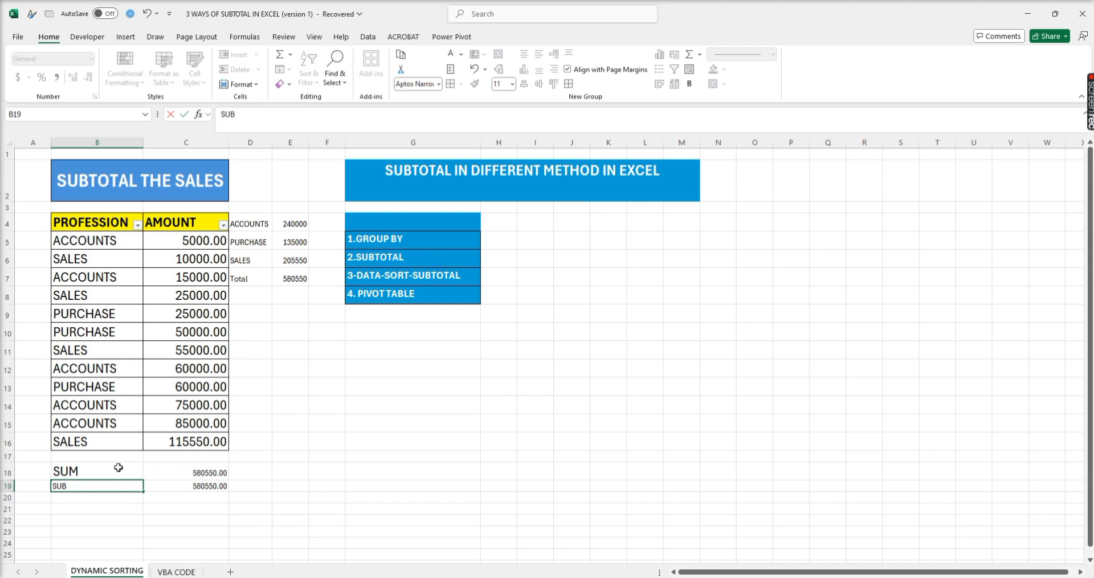
{"action": "type", "text": "TOTAL"}
{"action": "key", "text": "Tab"}
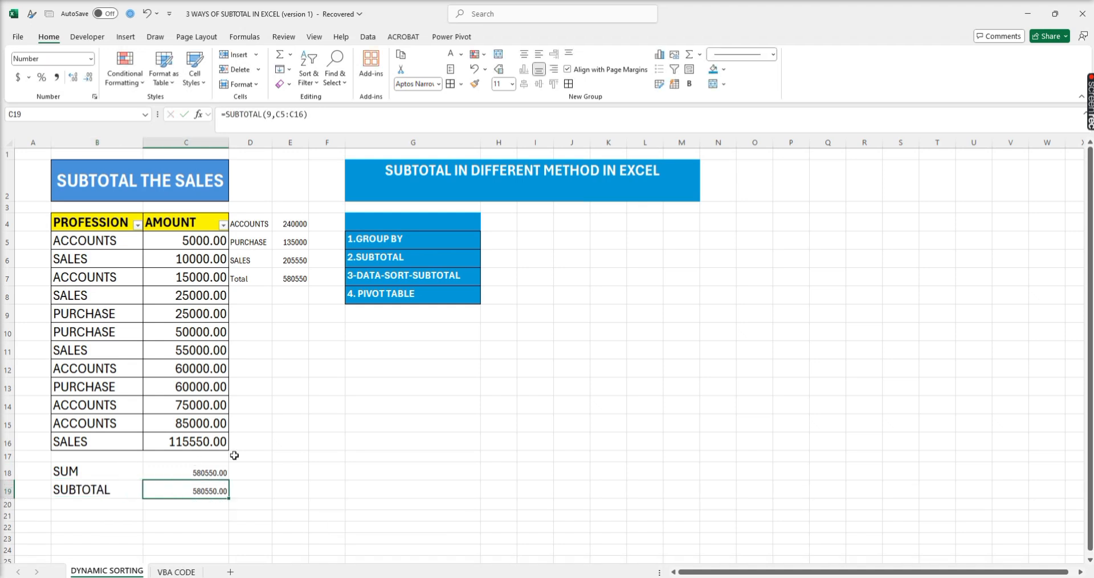
- Format the results in C18:C19 as bold with font size 15
{"action": "left_click_drag", "start_coordinate": [213, 471], "coordinate": [207, 488]}
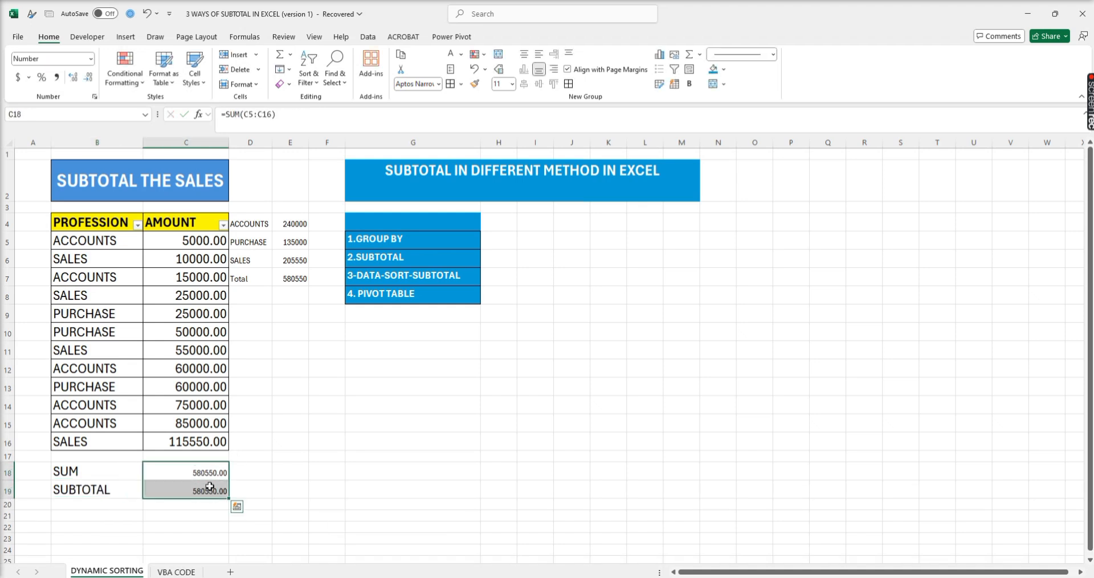
{"action": "key", "text": "ctrl+b"}
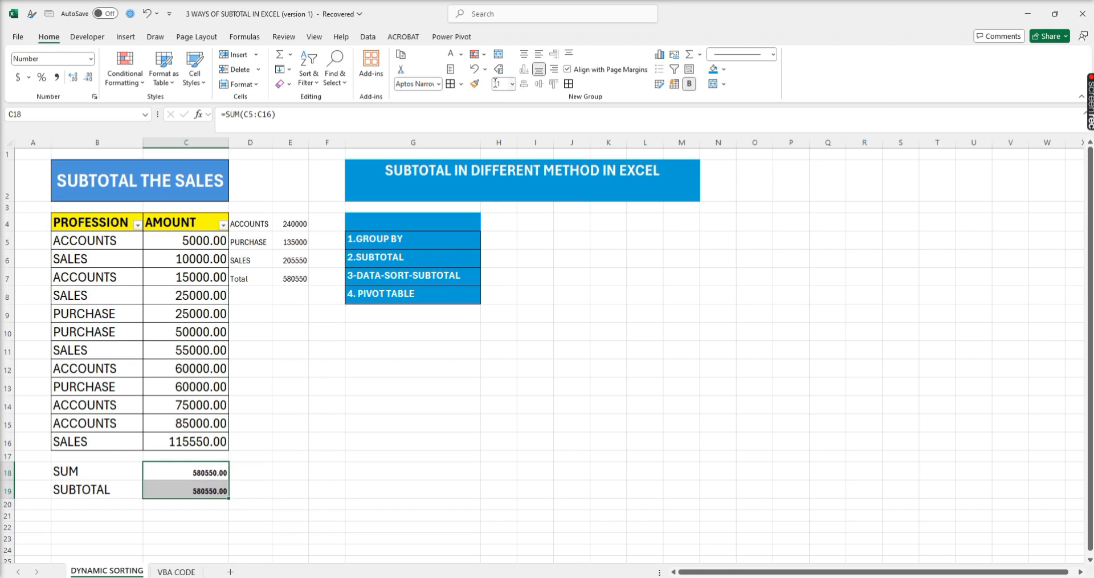
{"action": "left_click", "coordinate": [497, 85]}
{"action": "key", "text": "Return"}
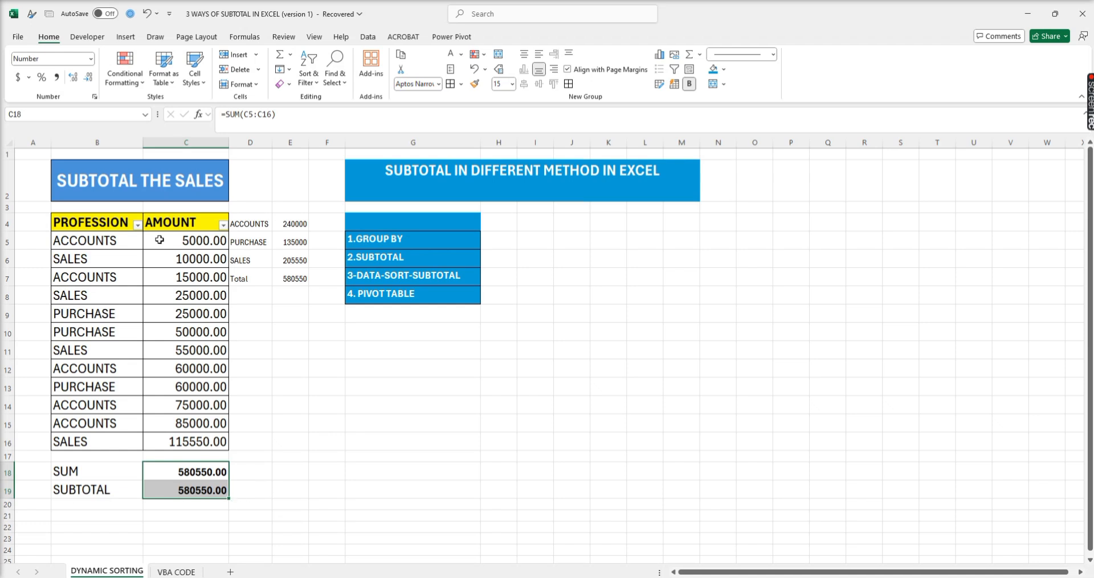
- Filter the PROFESSION column to ACCOUNTS only and compare the SUBTOTAL and SUM results in C19 and C18
{"action": "left_click", "coordinate": [213, 468]}
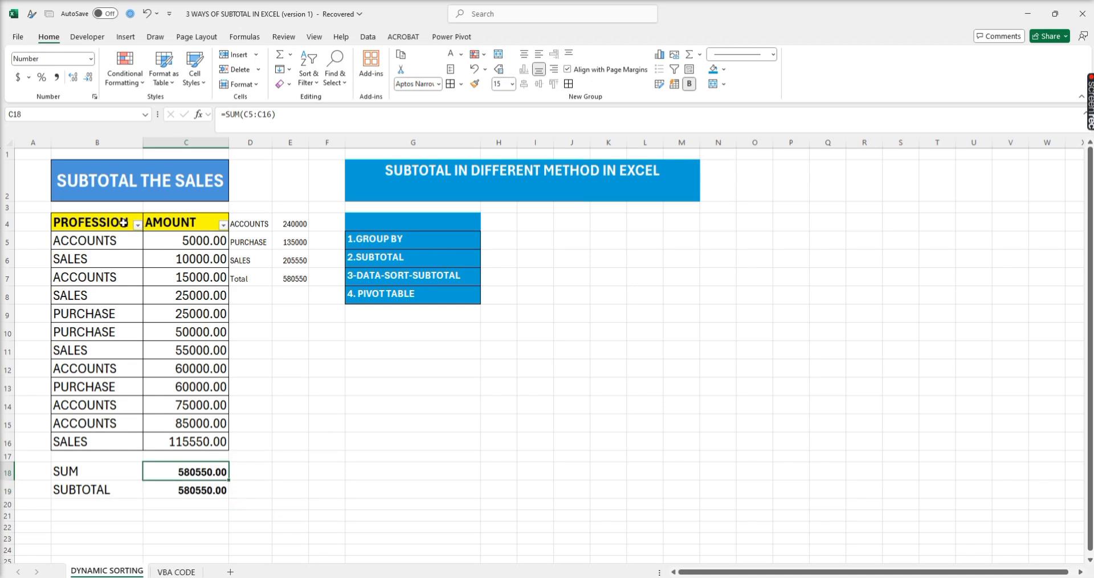
{"action": "left_click", "coordinate": [139, 226]}
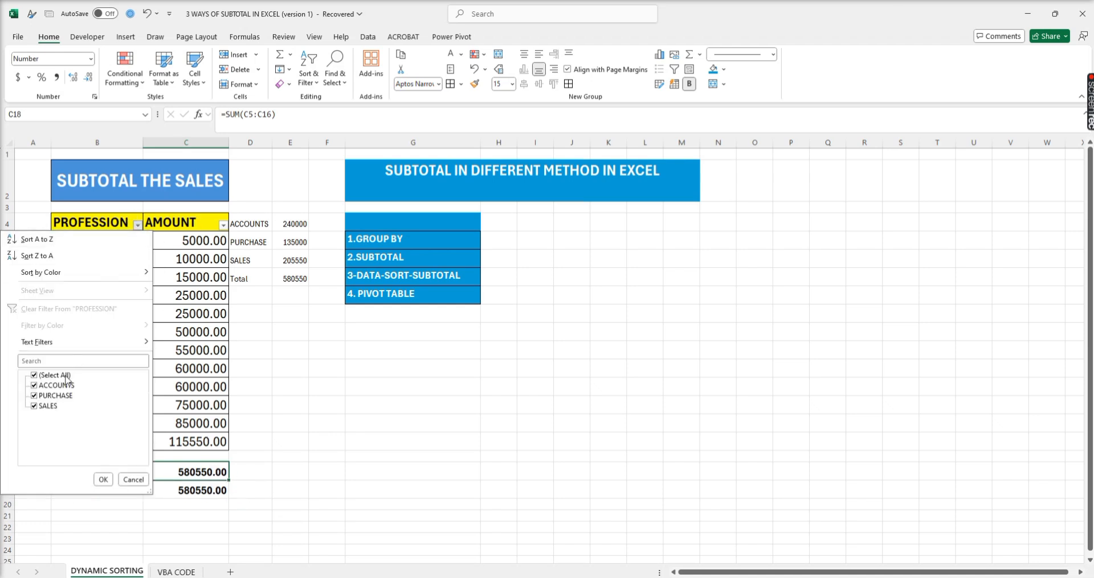
{"action": "left_click", "coordinate": [59, 375]}
{"action": "left_click", "coordinate": [52, 385]}
{"action": "left_click", "coordinate": [103, 479]}
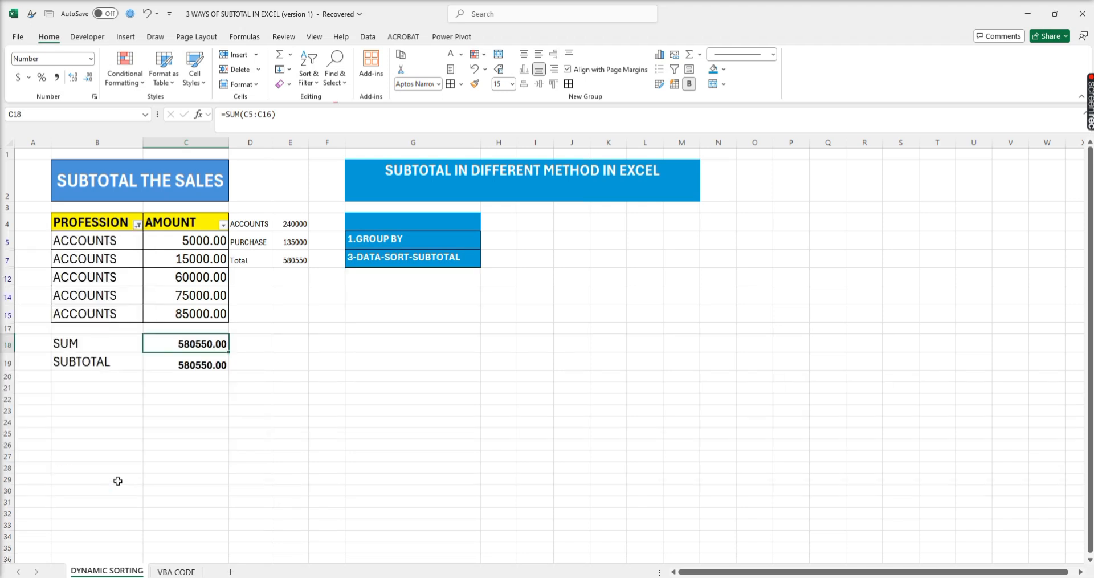
{"action": "left_click", "coordinate": [200, 364]}
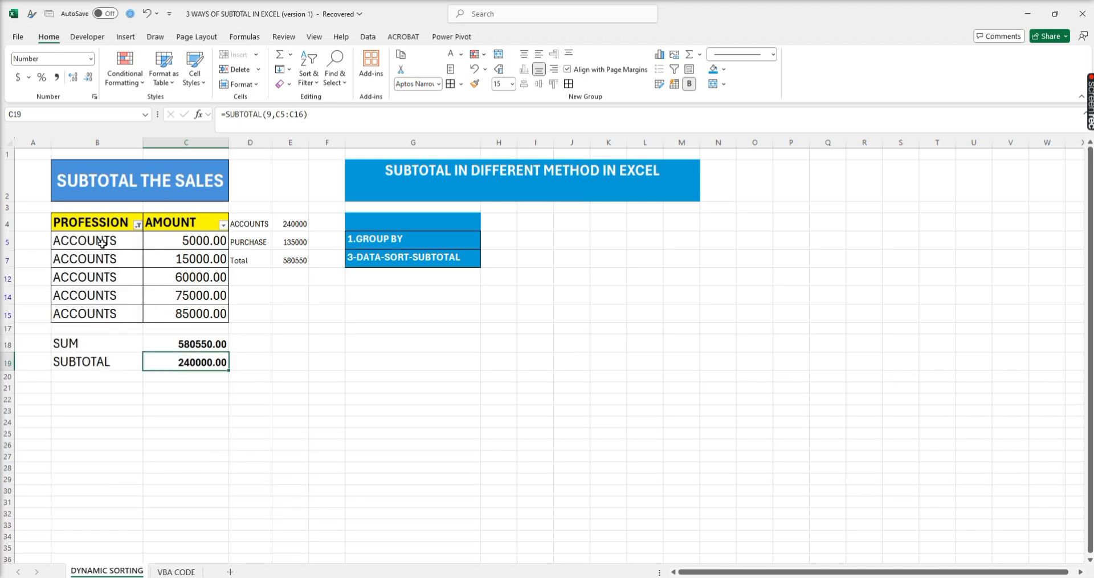
{"action": "left_click", "coordinate": [201, 342]}
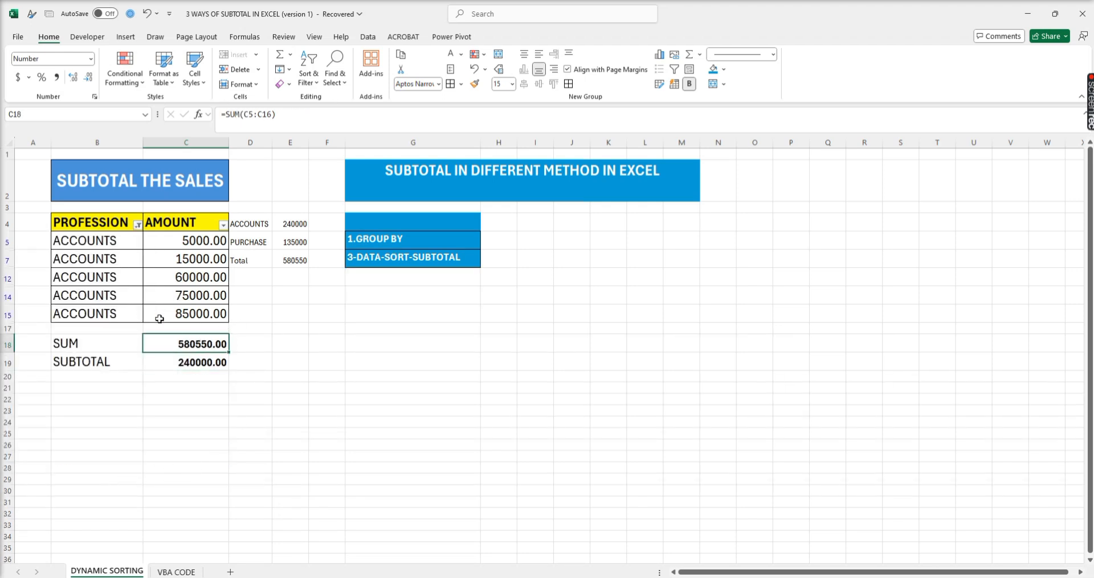
- Switch the PROFESSION filter from ACCOUNTS to show only the PURCHASE rows
{"action": "left_click", "coordinate": [137, 226]}
{"action": "left_click", "coordinate": [57, 386]}
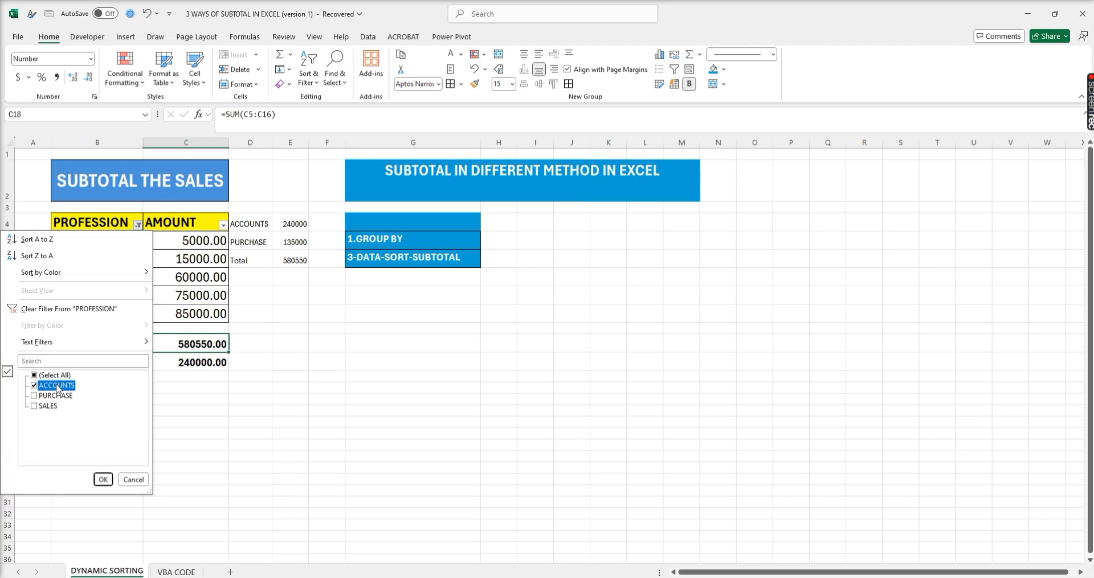
{"action": "left_click", "coordinate": [57, 396]}
{"action": "left_click", "coordinate": [103, 479]}
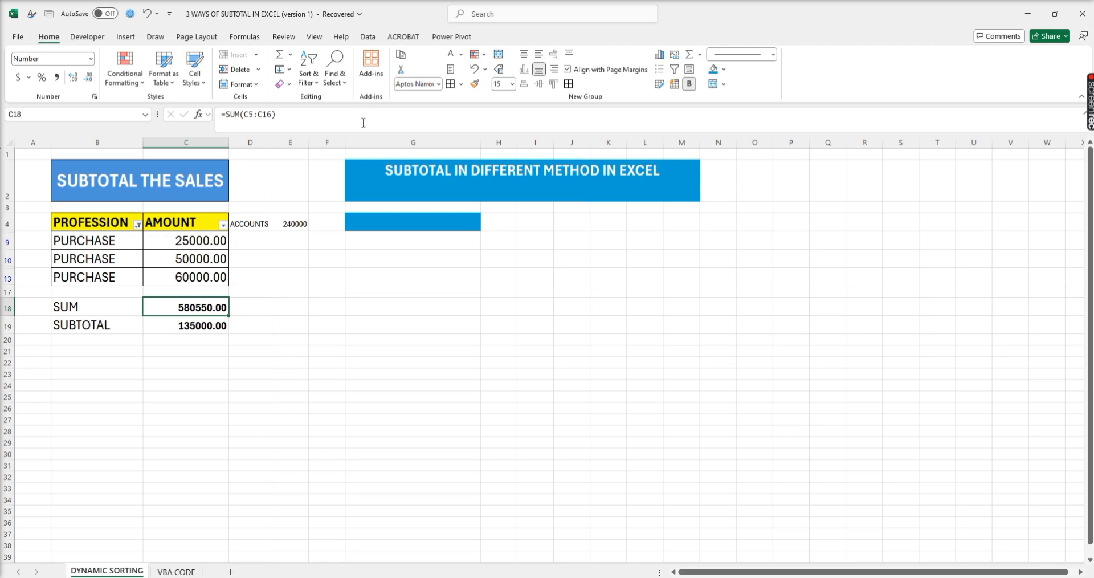
- Remove the table's filters and clear the SUM and SUBTOTAL cells B18:C19 and the GROUPBY results D4:E7
{"action": "left_click", "coordinate": [368, 37]}
{"action": "left_click", "coordinate": [431, 85]}
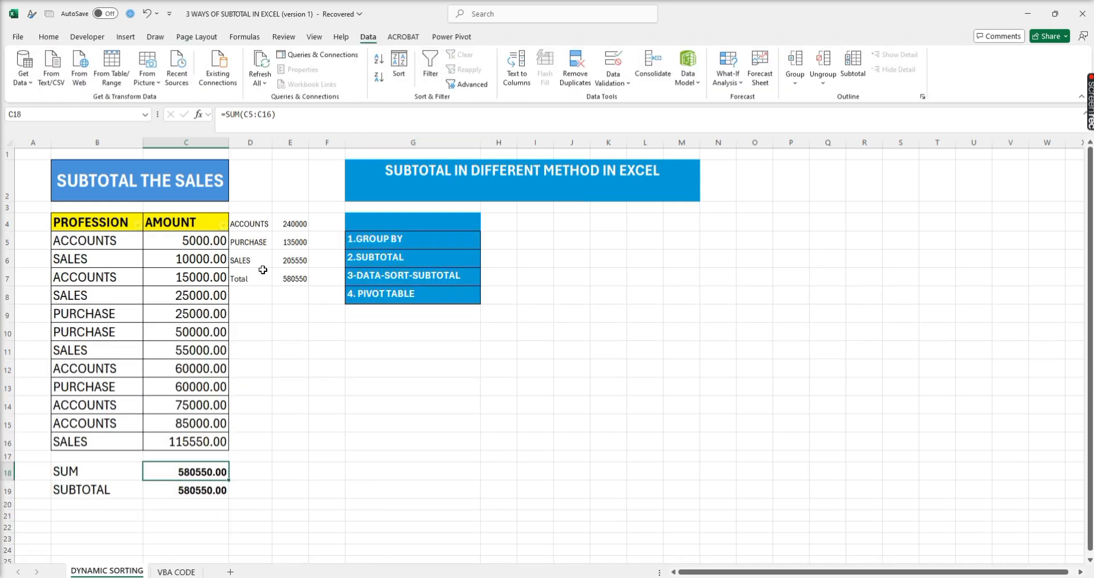
{"action": "left_click_drag", "start_coordinate": [86, 474], "coordinate": [193, 489]}
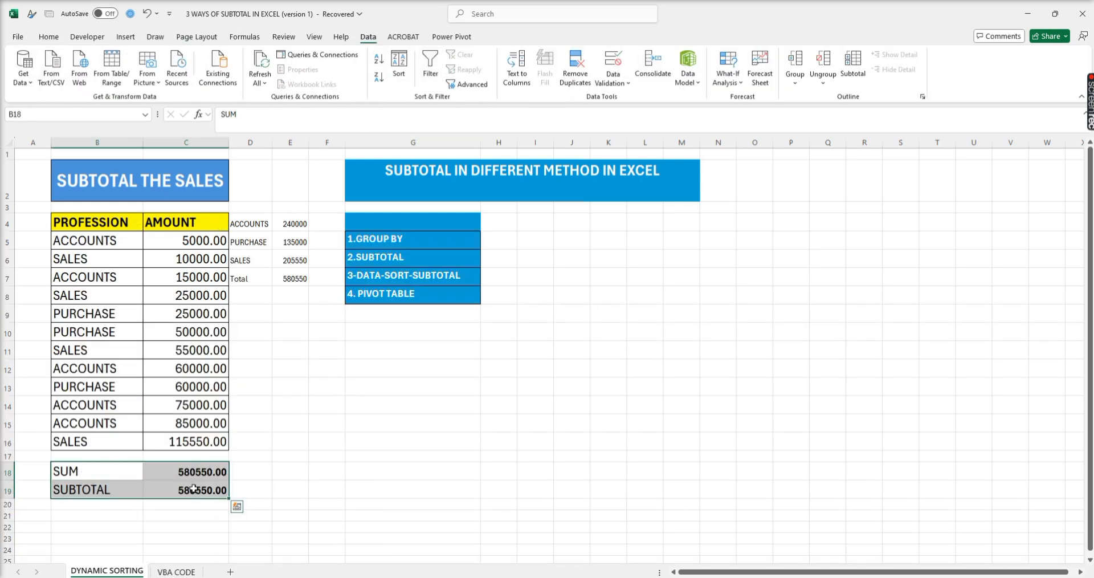
{"action": "key", "text": "Delete"}
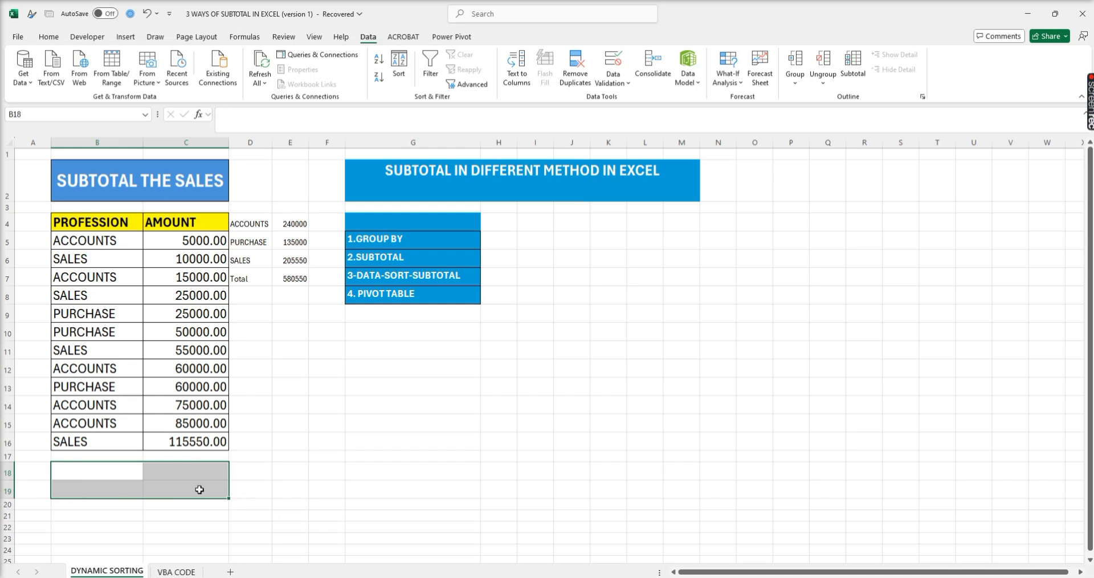
{"action": "left_click_drag", "start_coordinate": [242, 227], "coordinate": [283, 272]}
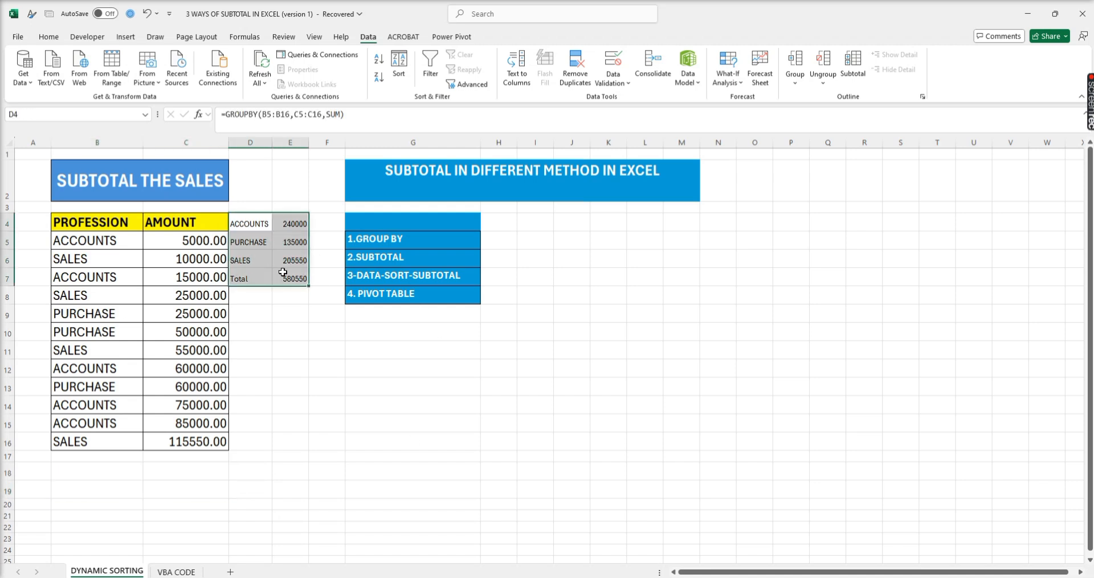
{"action": "key", "text": "Delete"}
- Sort the table by PROFESSION on cell values in A to Z order
{"action": "left_click", "coordinate": [164, 296]}
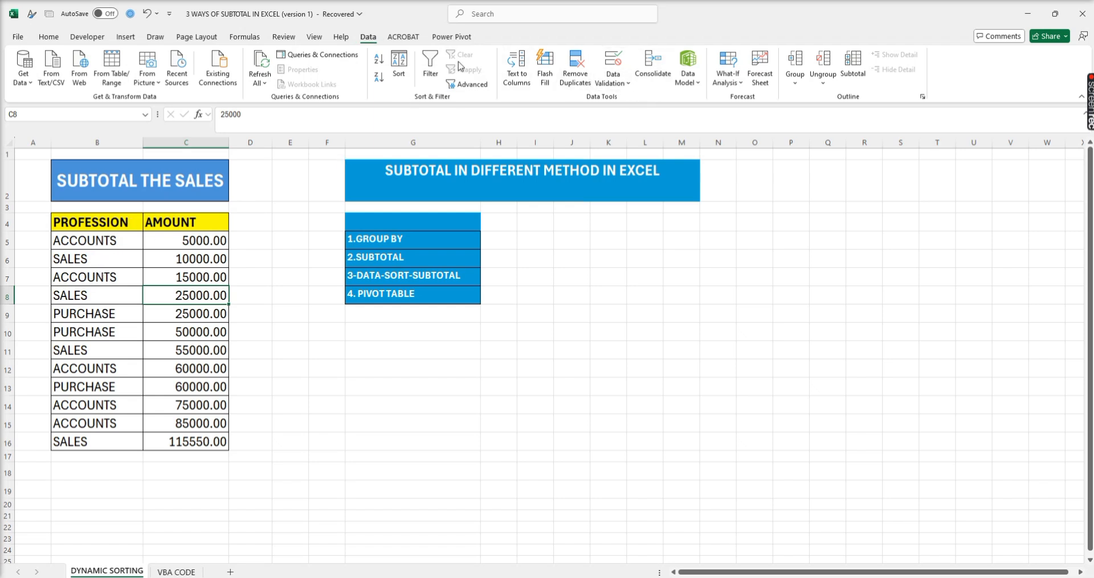
{"action": "left_click", "coordinate": [399, 67]}
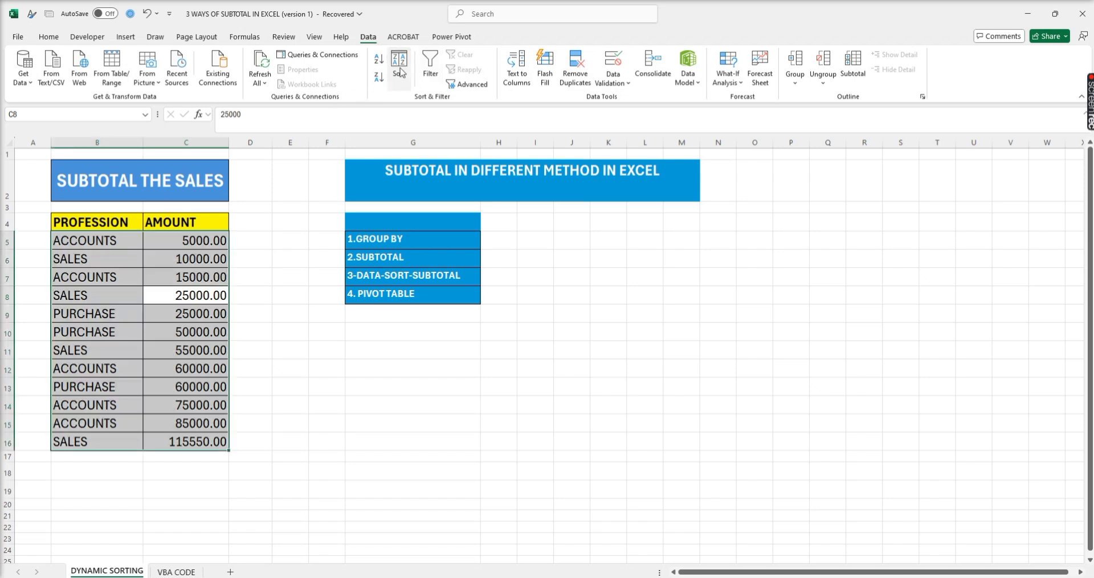
{"action": "left_click", "coordinate": [468, 330]}
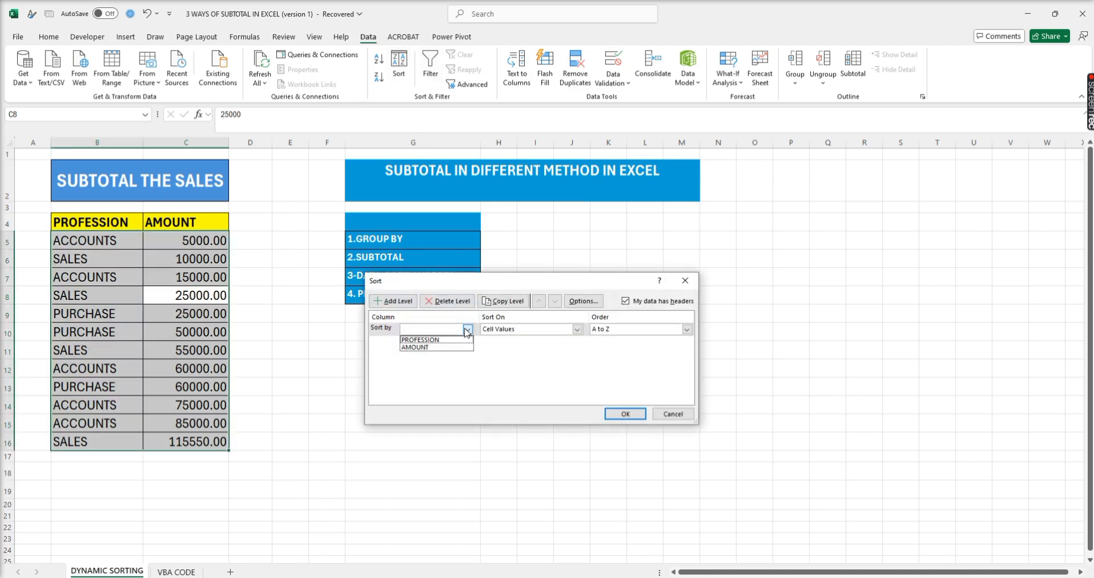
{"action": "left_click", "coordinate": [451, 340]}
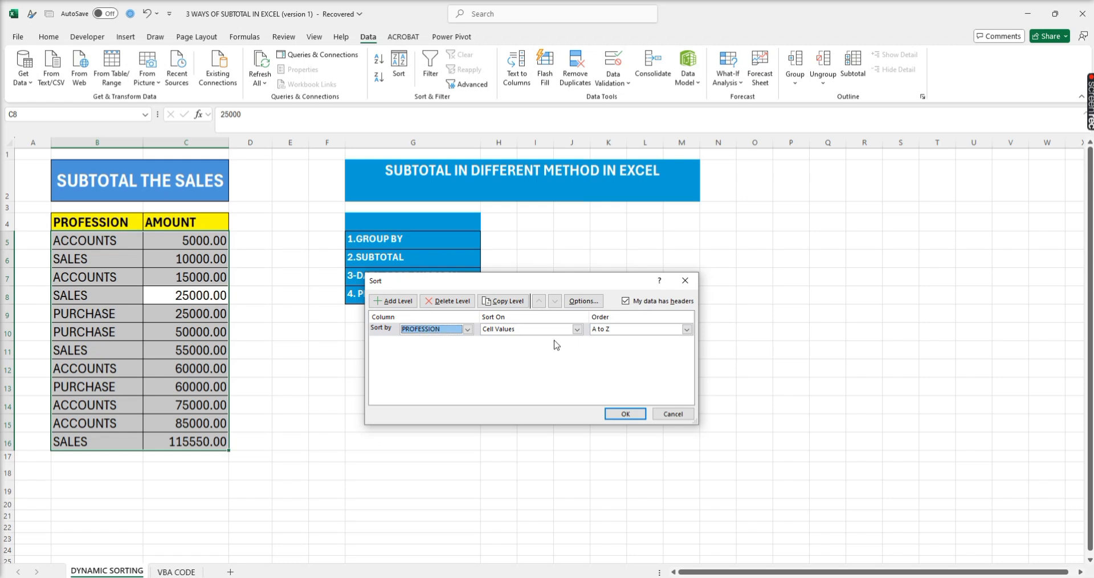
{"action": "left_click", "coordinate": [624, 414]}
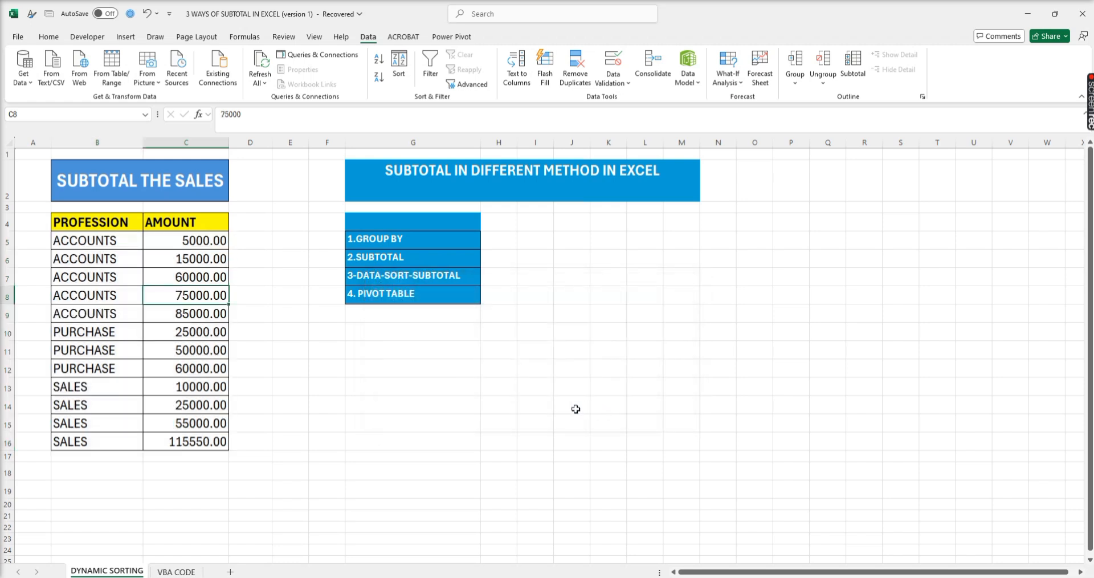
- Add Sum subtotals of AMOUNT at each change in PROFESSION, with the summary below the data
{"action": "left_click", "coordinate": [91, 259]}
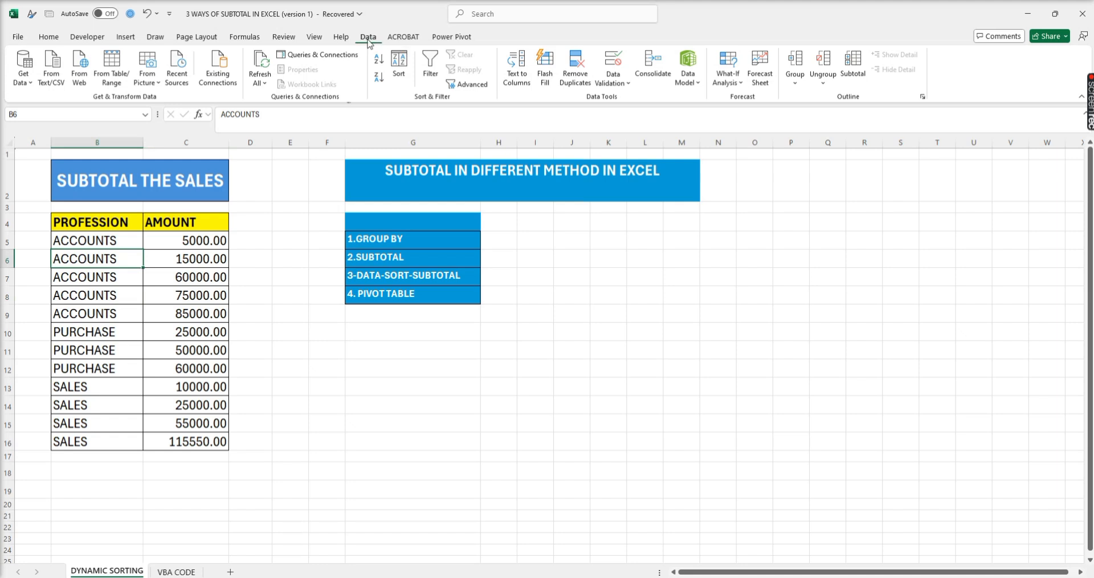
{"action": "left_click", "coordinate": [852, 65]}
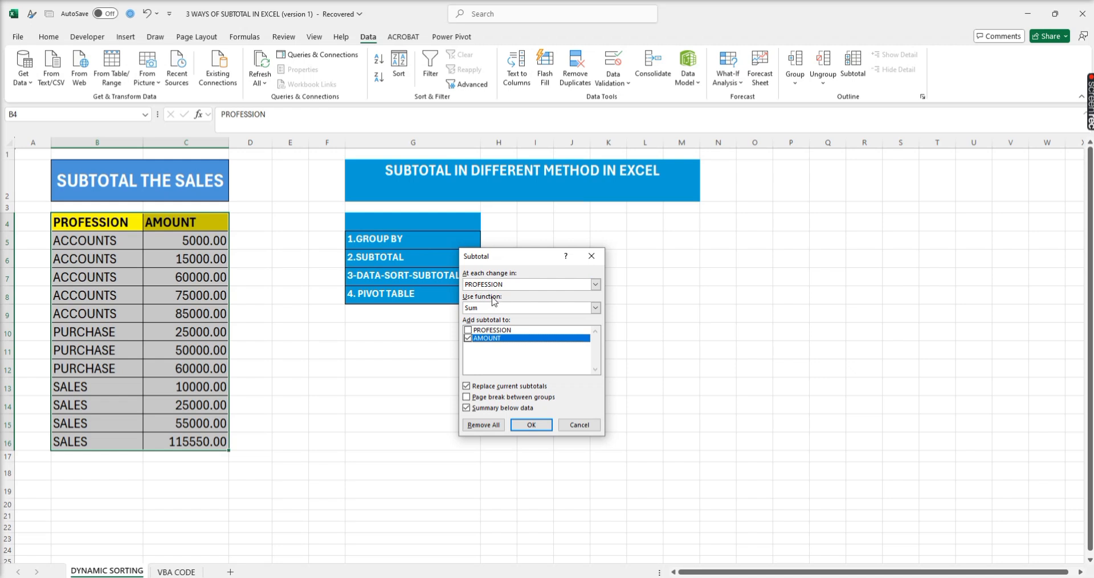
{"action": "left_click", "coordinate": [494, 308]}
{"action": "left_click", "coordinate": [494, 310]}
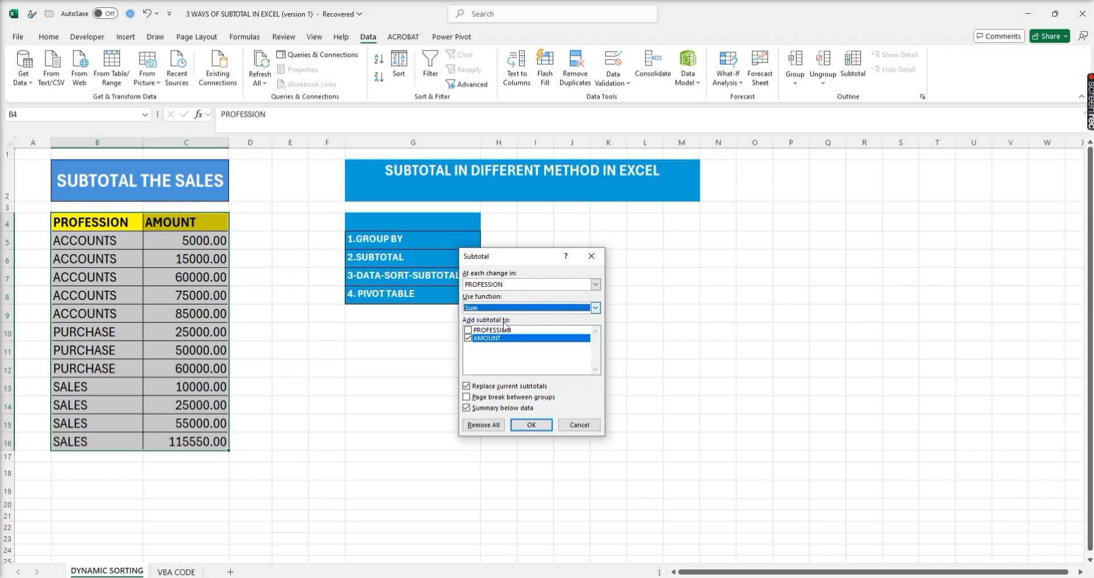
{"action": "left_click", "coordinate": [531, 424]}
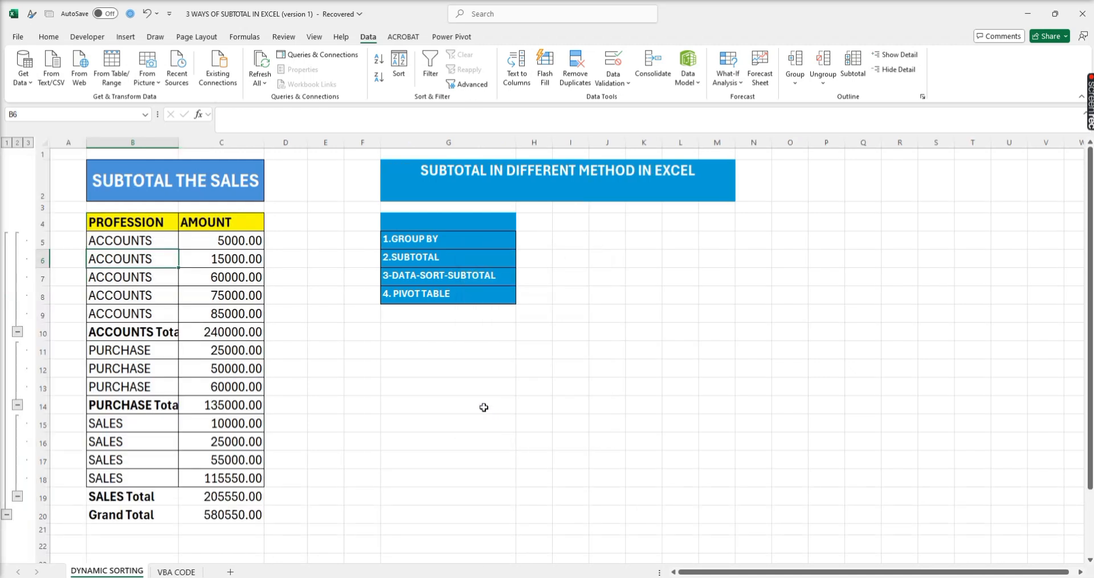
- Check the formulas in the profession total and Grand Total rows, and remove all subtotals from the table
{"action": "left_click", "coordinate": [228, 334]}
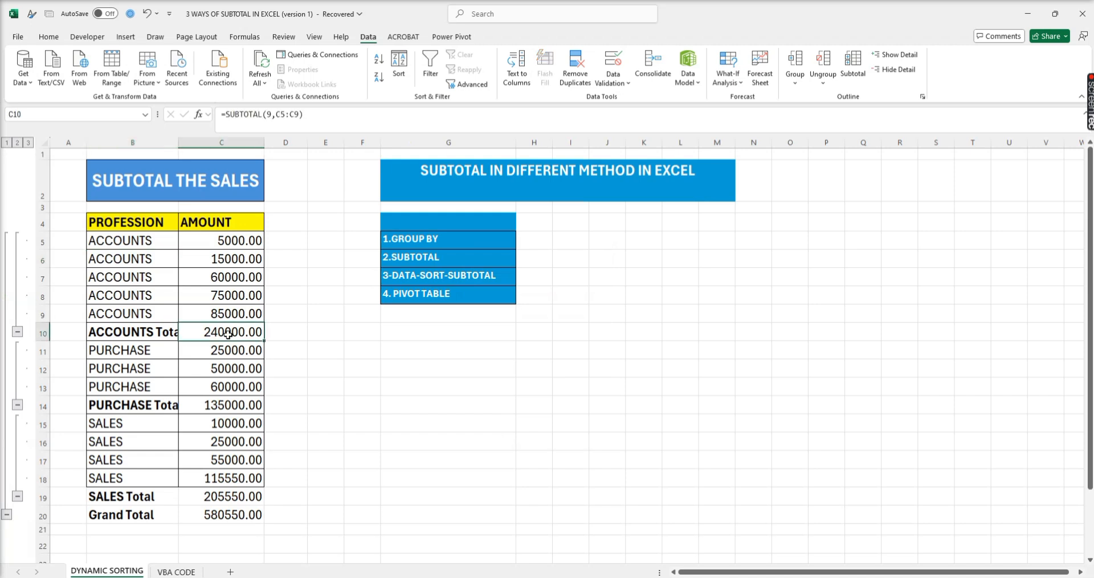
{"action": "left_click", "coordinate": [236, 405]}
{"action": "left_click", "coordinate": [217, 496]}
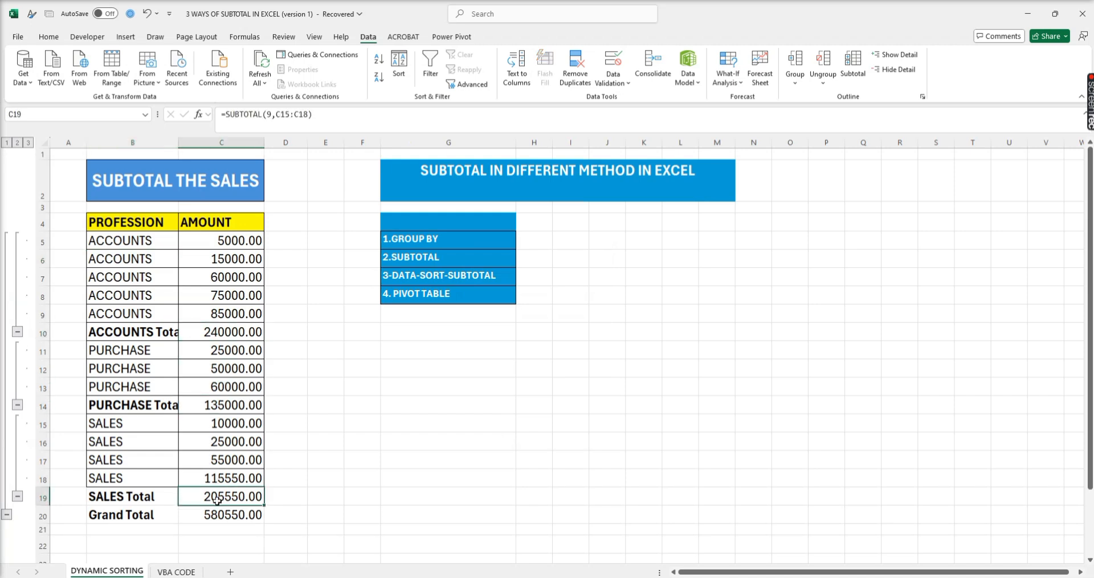
{"action": "left_click", "coordinate": [214, 512]}
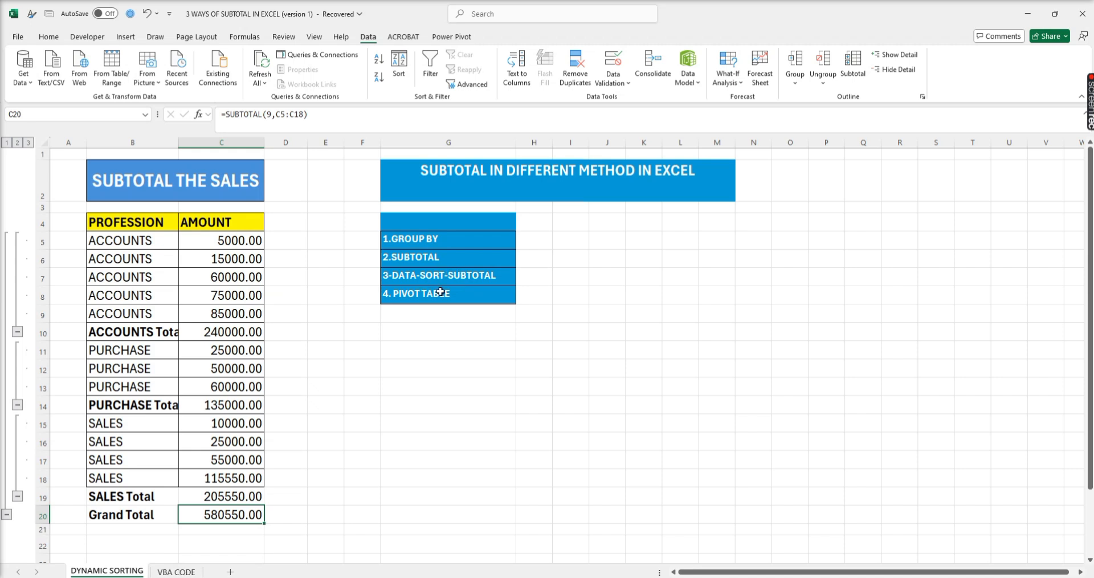
{"action": "left_click", "coordinate": [853, 64]}
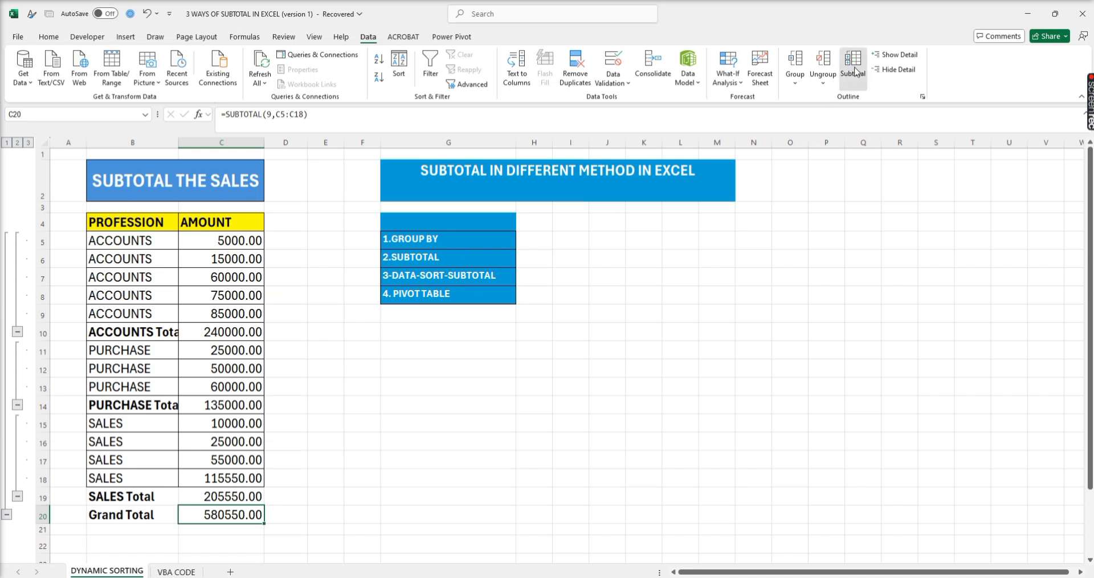
{"action": "left_click", "coordinate": [484, 425]}
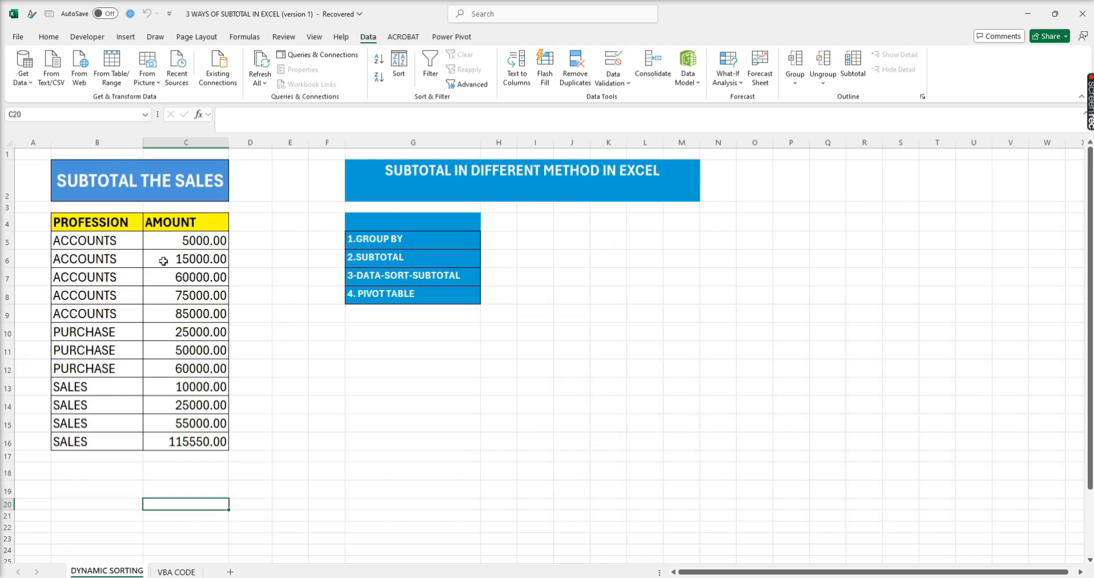
- Create a pivot table from B4:C16 at cell N4 of the existing worksheet, with PROFESSION as rows and the sum of AMOUNT as values
{"action": "left_click", "coordinate": [133, 276]}
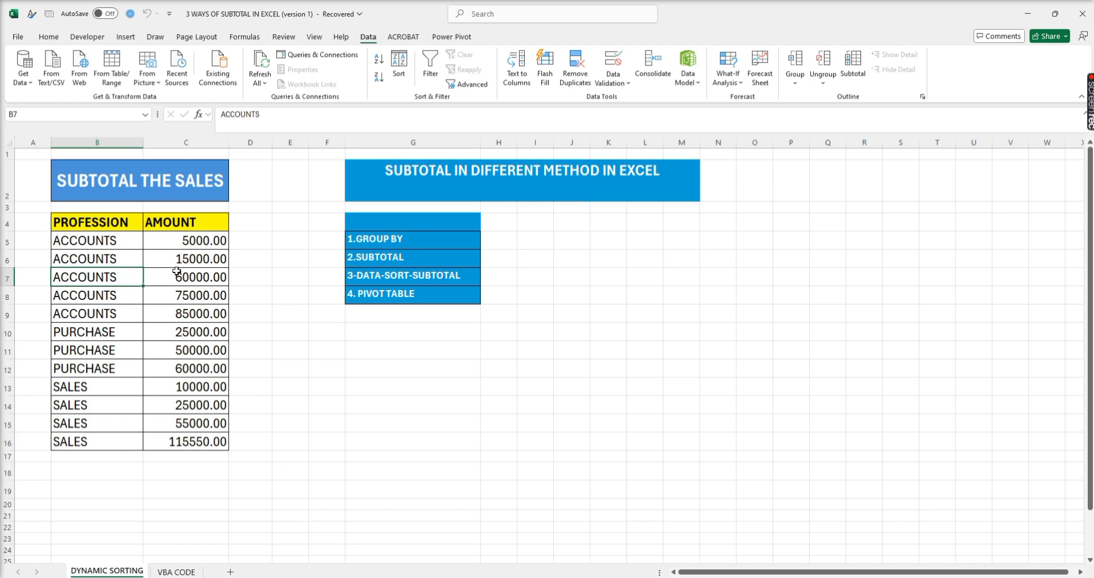
{"action": "left_click", "coordinate": [126, 36]}
{"action": "left_click", "coordinate": [23, 85]}
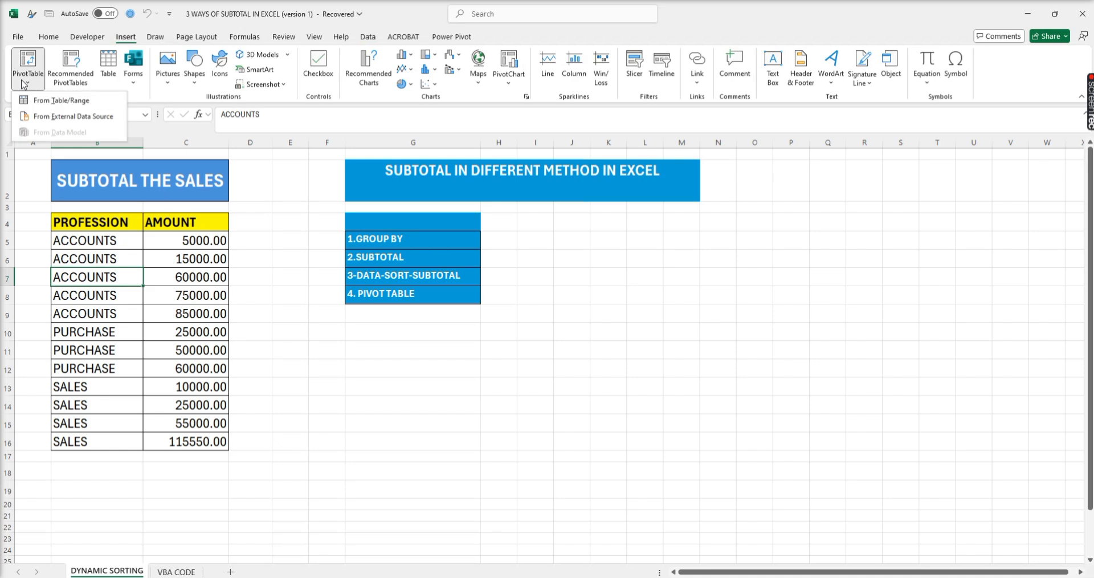
{"action": "left_click", "coordinate": [42, 102]}
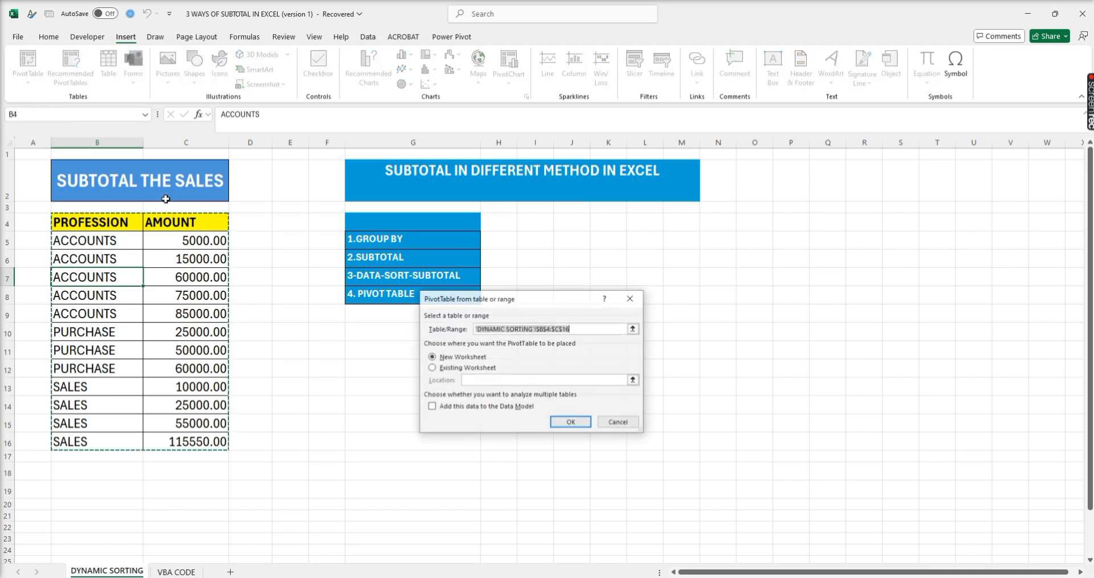
{"action": "left_click", "coordinate": [462, 369]}
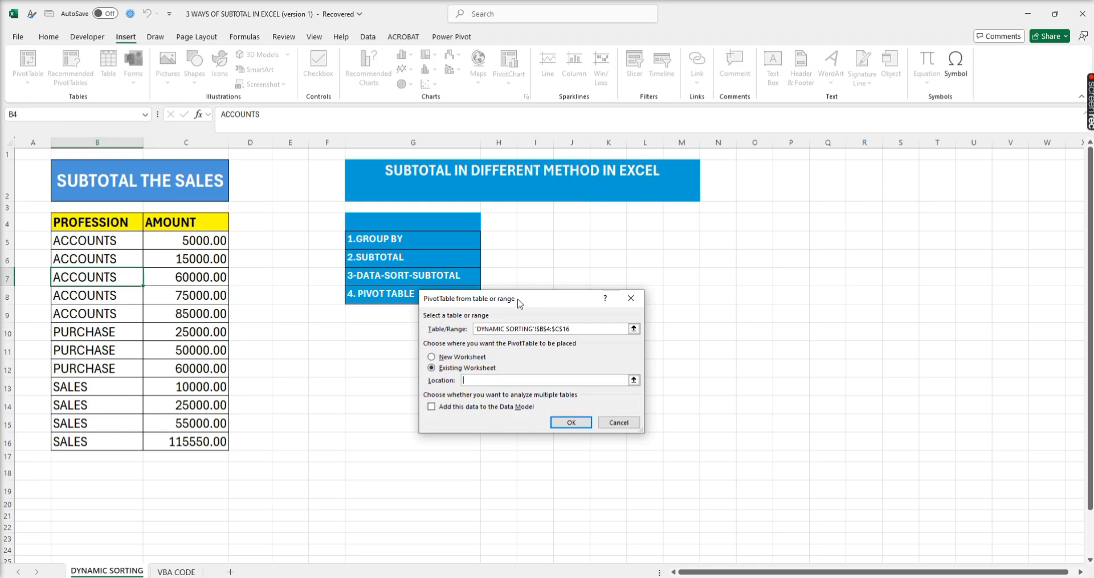
{"action": "left_click_drag", "start_coordinate": [520, 302], "coordinate": [549, 306]}
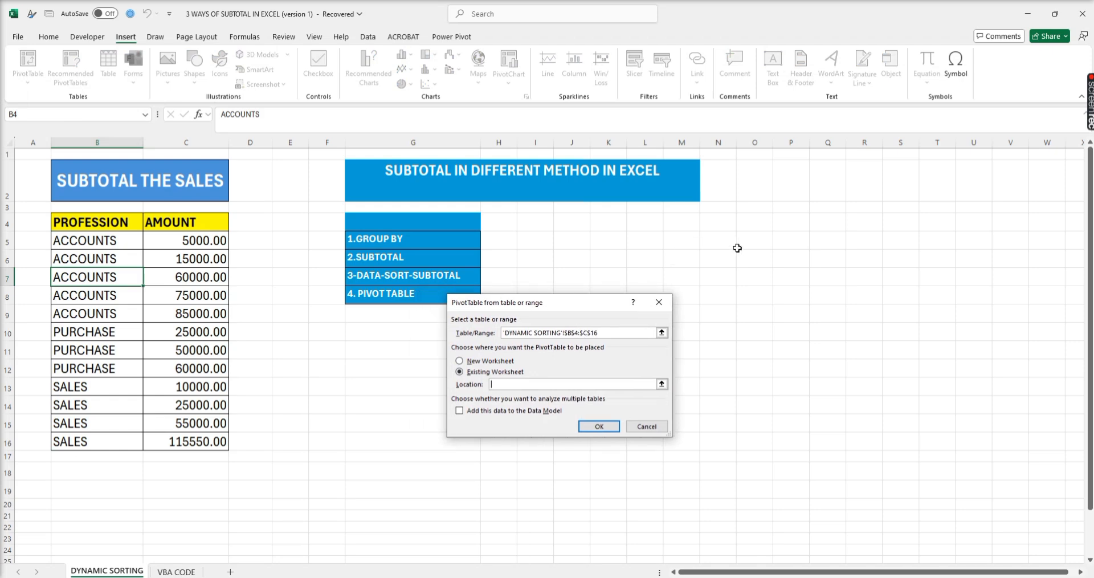
{"action": "left_click", "coordinate": [715, 224]}
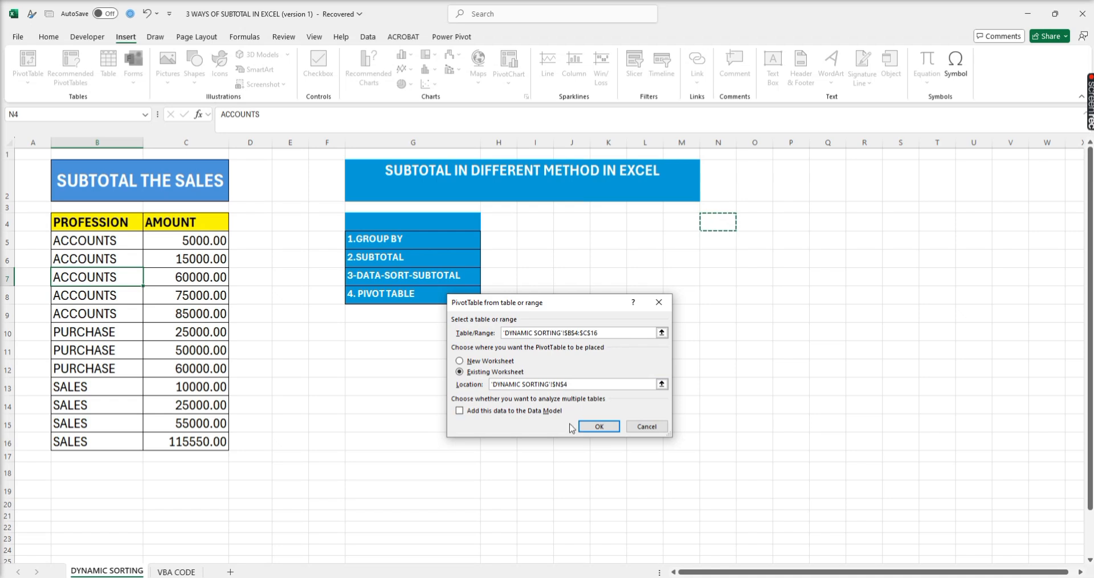
{"action": "left_click", "coordinate": [600, 426]}
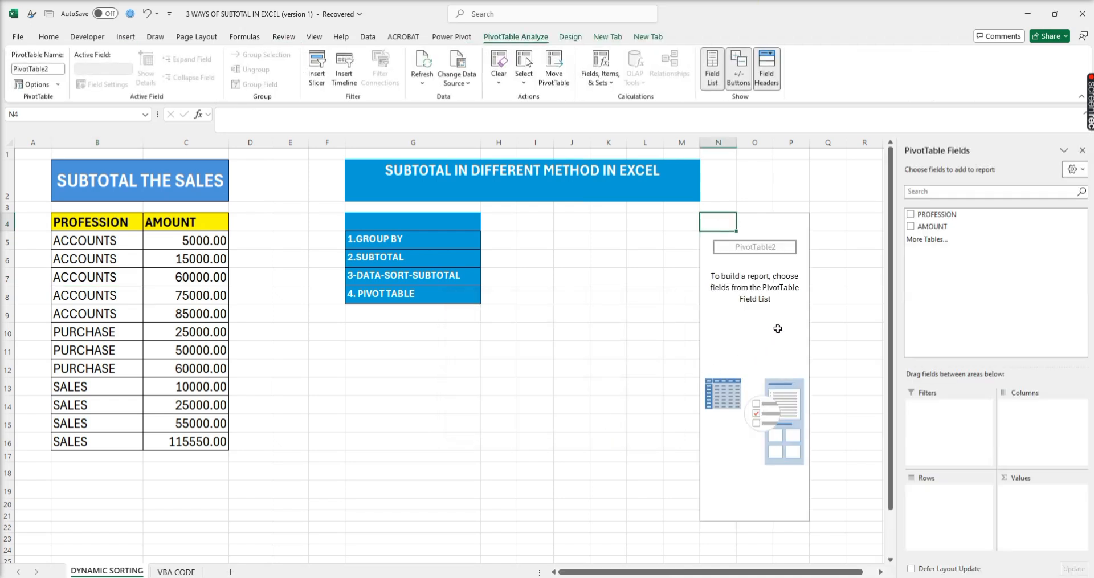
{"action": "left_click", "coordinate": [911, 214]}
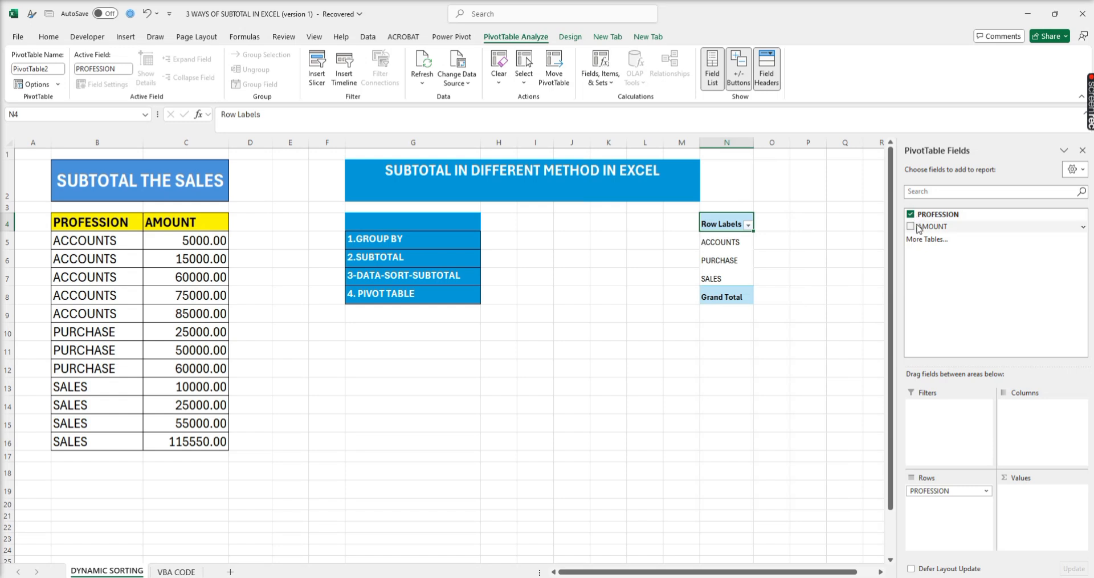
{"action": "left_click", "coordinate": [911, 226]}
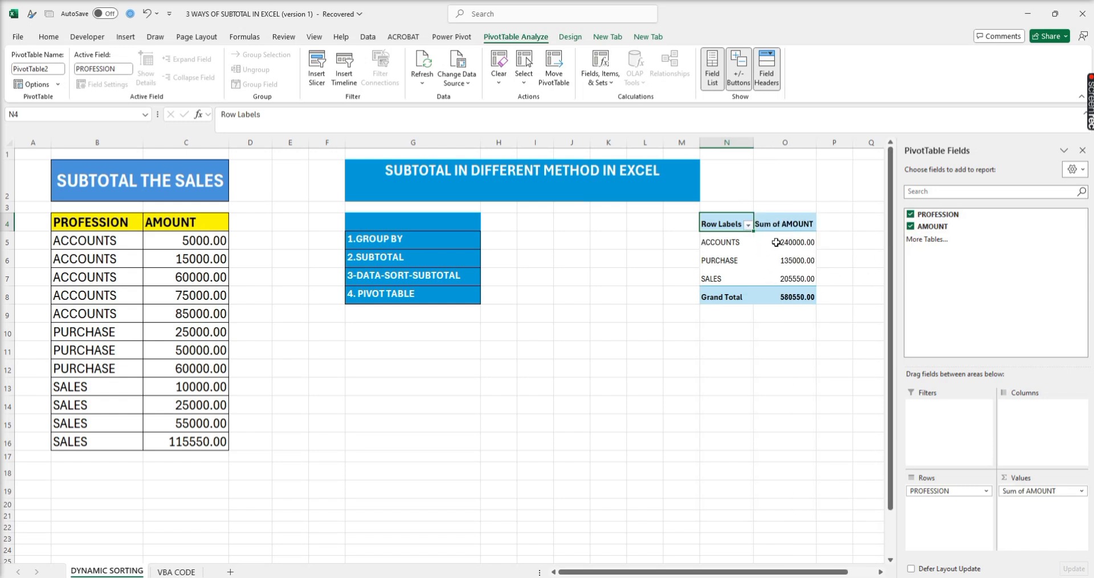
- Filter the pivot table's row labels to show only ACCOUNTS
{"action": "left_click", "coordinate": [749, 226]}
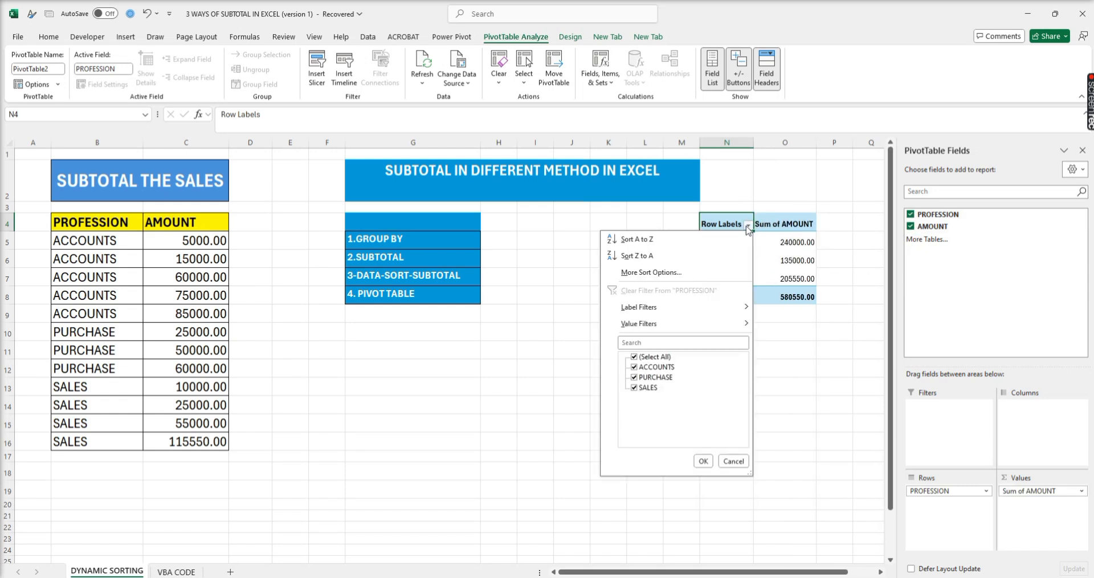
{"action": "left_click", "coordinate": [634, 358]}
{"action": "left_click", "coordinate": [634, 358]}
{"action": "left_click", "coordinate": [704, 461]}
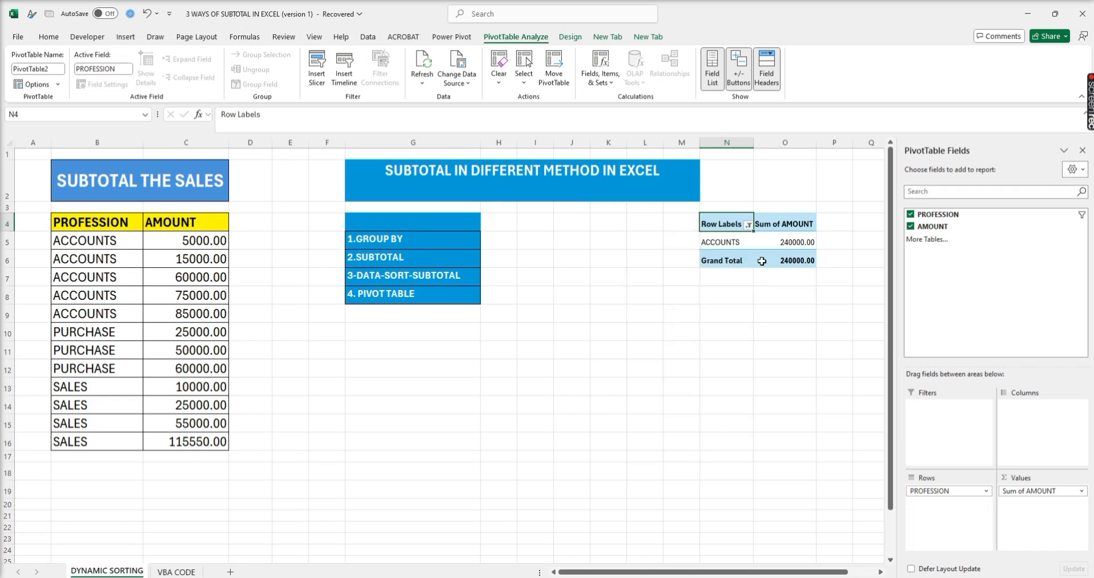